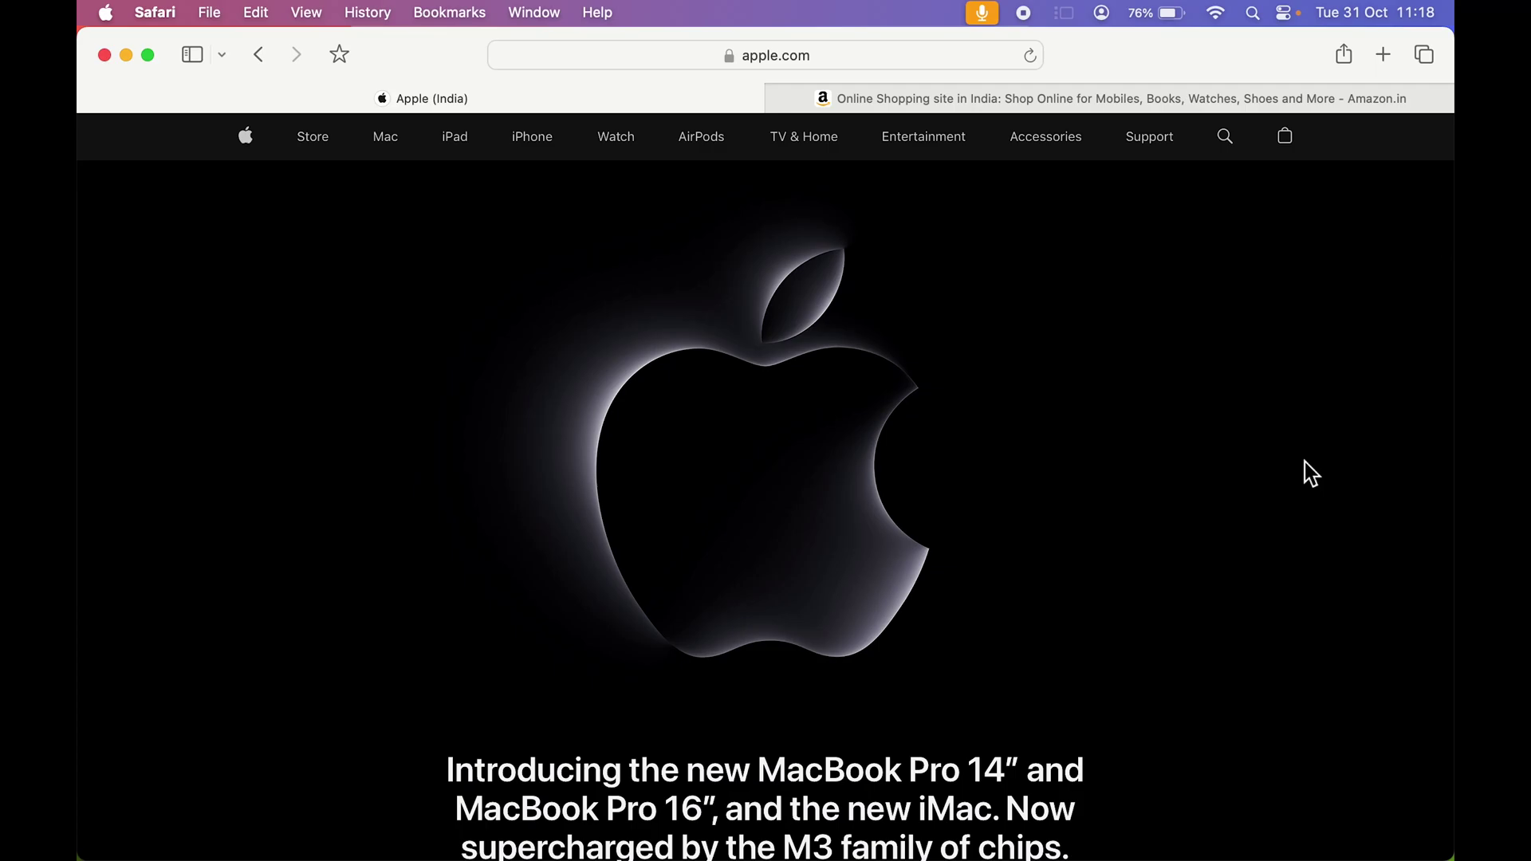
Scroll the apple.com page and switch between the Amazon.in and Apple (India) tabs.
{"action": "scroll", "coordinate": [1304, 461], "scroll_direction": "down", "scroll_amount": 10}
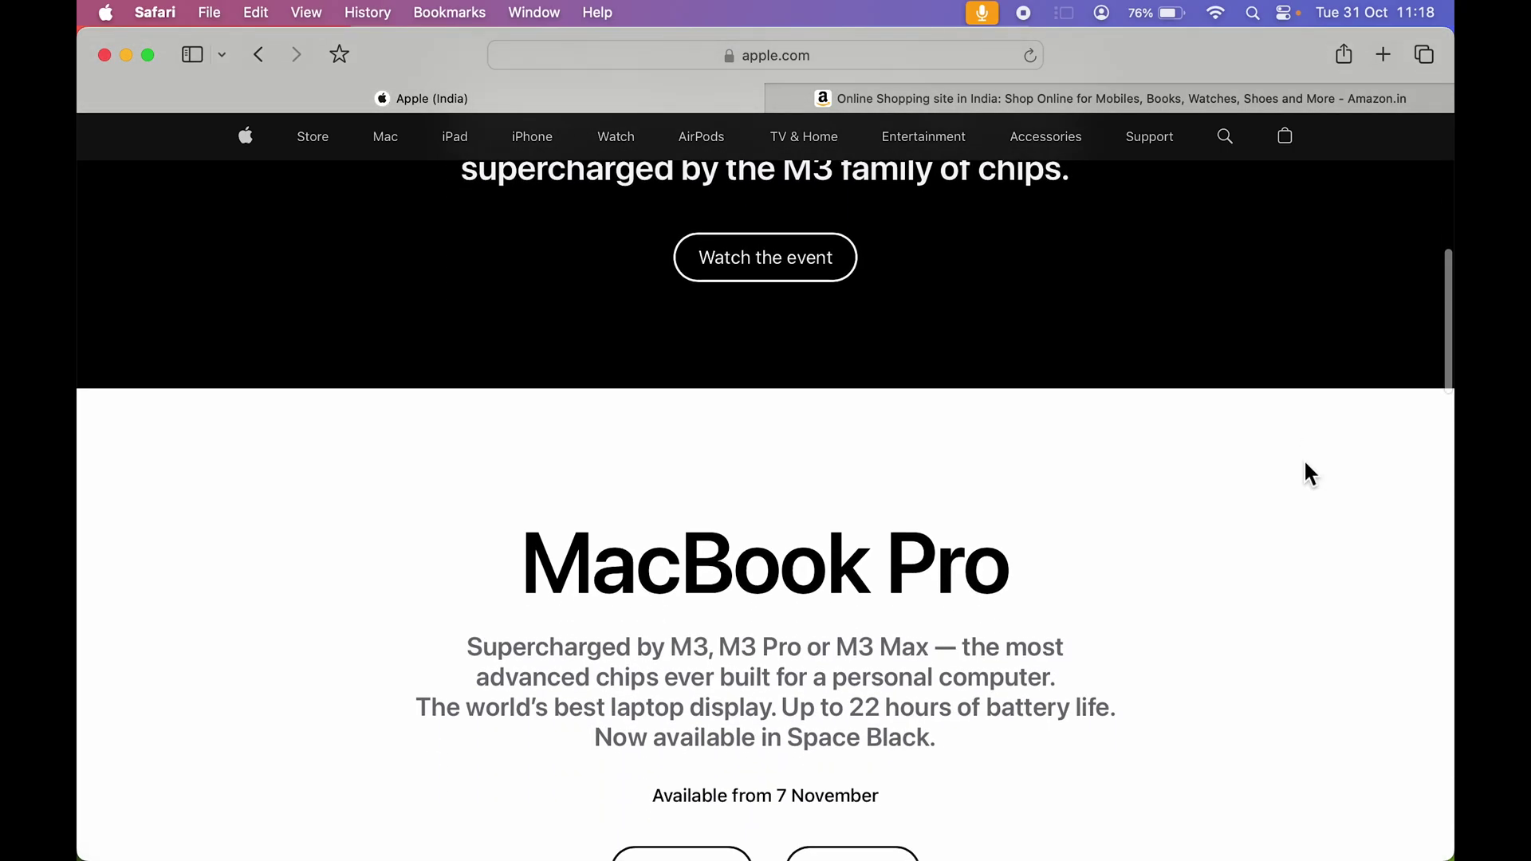
{"action": "scroll", "coordinate": [1311, 474], "scroll_direction": "down", "scroll_amount": 10}
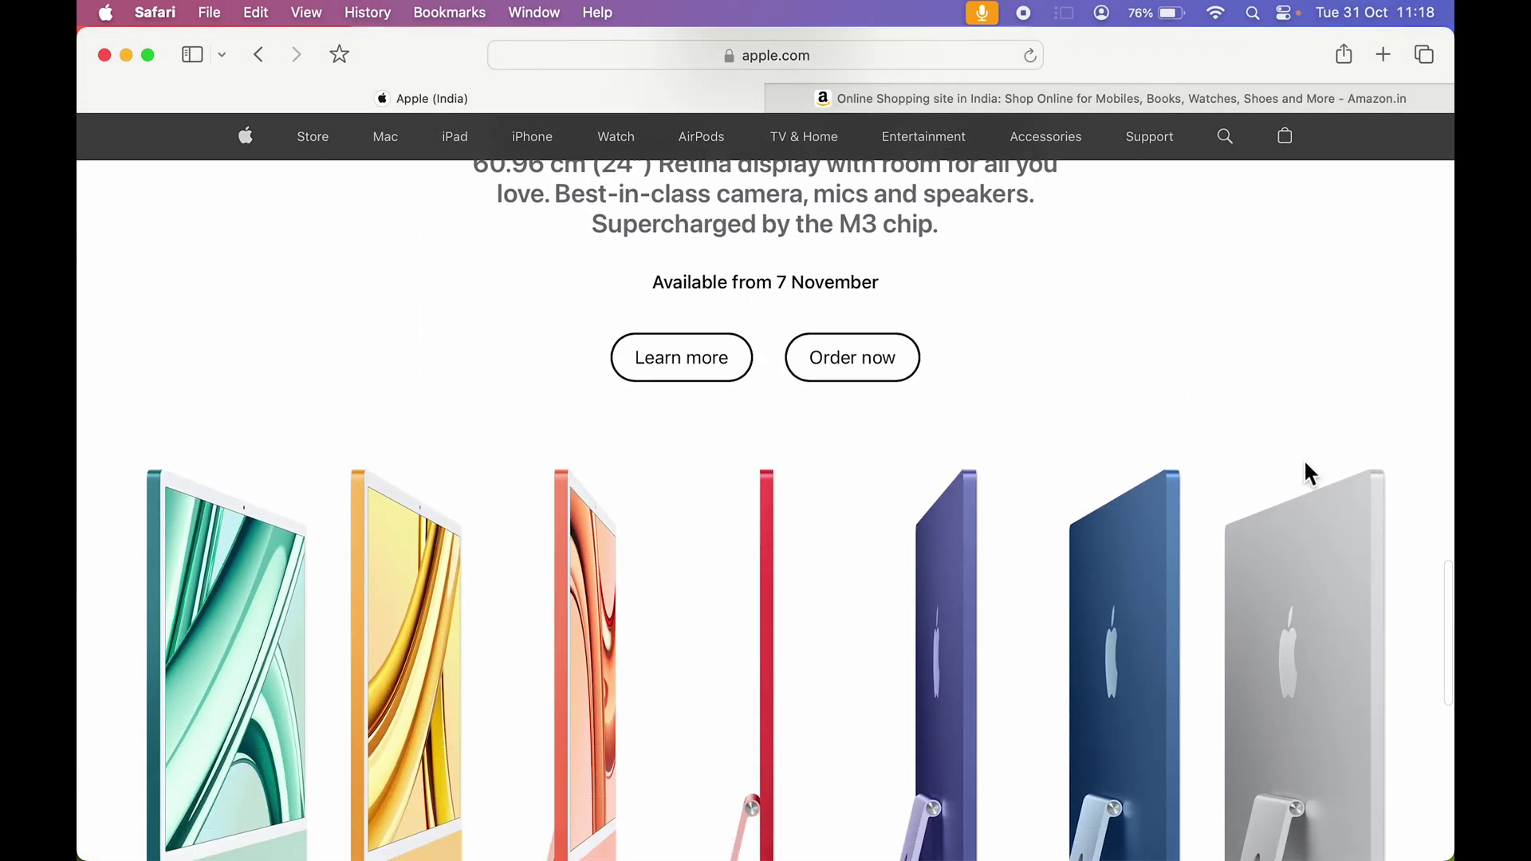
{"action": "scroll", "coordinate": [1311, 474], "scroll_direction": "up", "scroll_amount": 20}
{"action": "left_click", "coordinate": [1043, 98]}
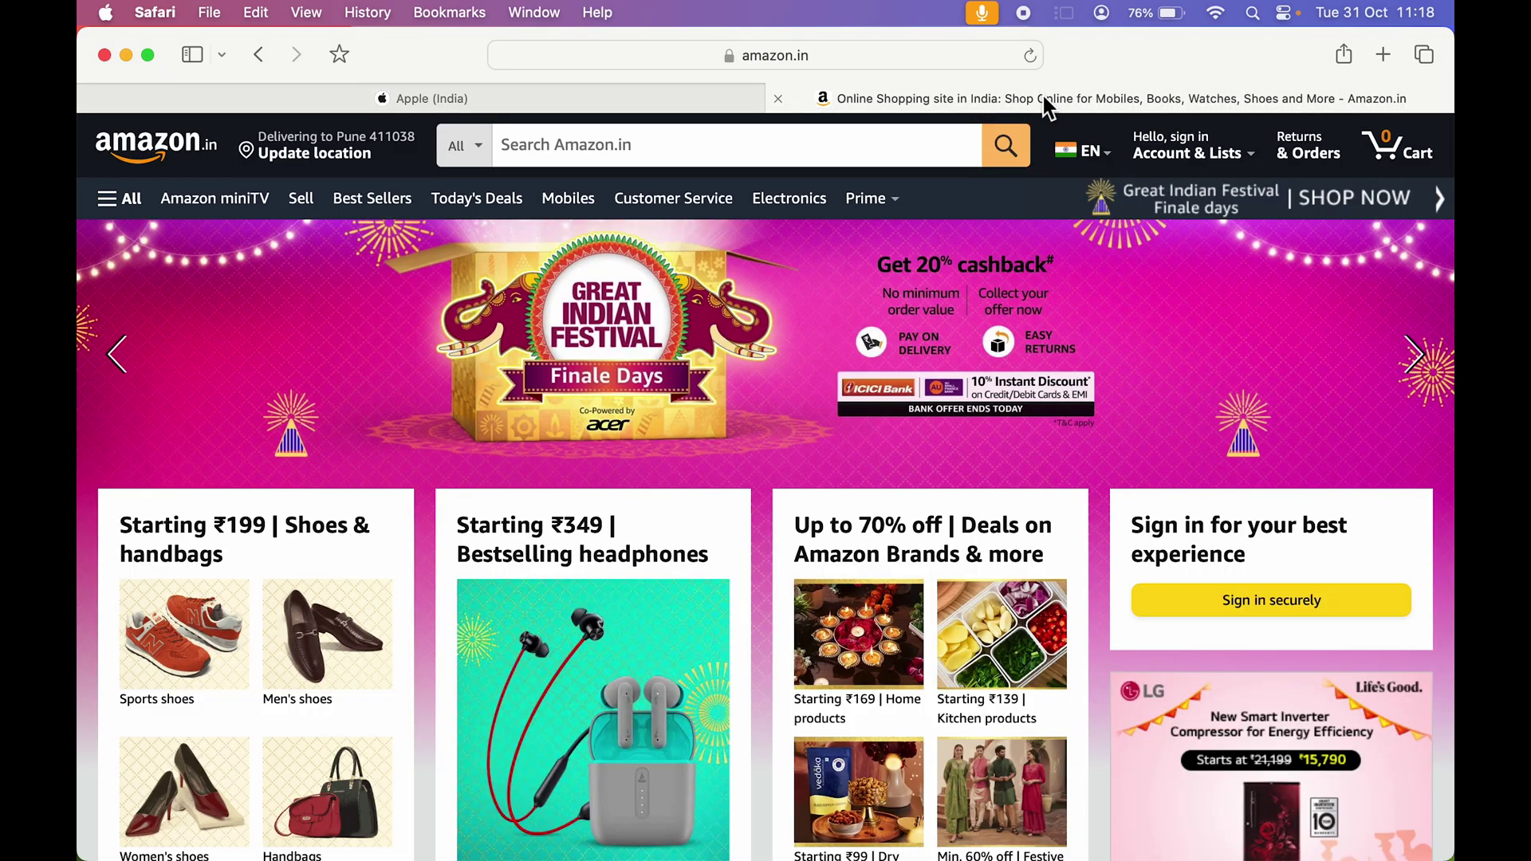
{"action": "left_click", "coordinate": [604, 94]}
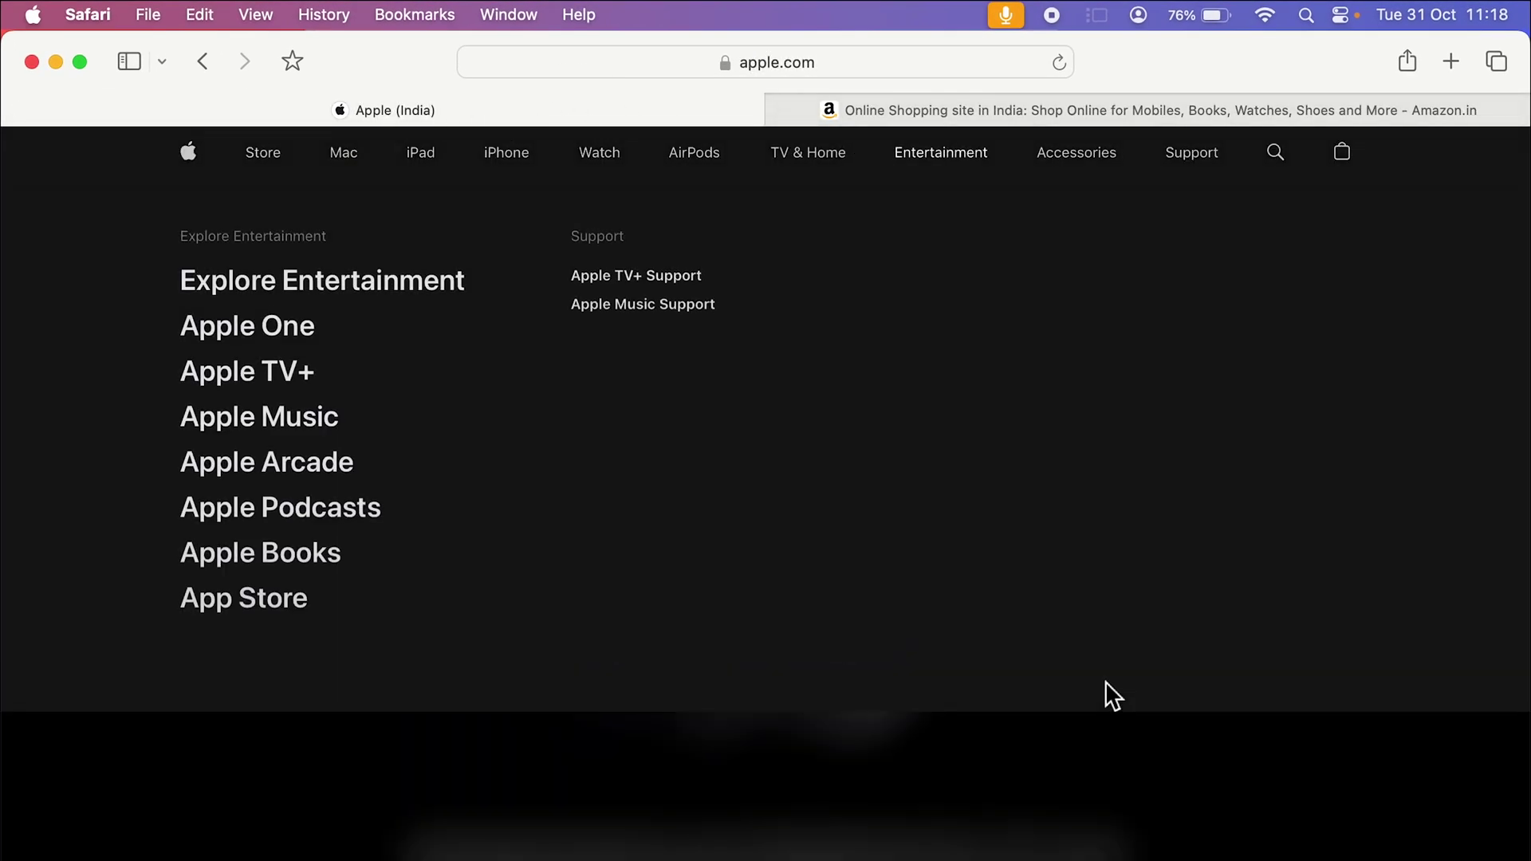
Minimize the Safari window to the desktop and restore it from the Dock.
{"action": "mouse_move", "coordinate": [969, 857]}
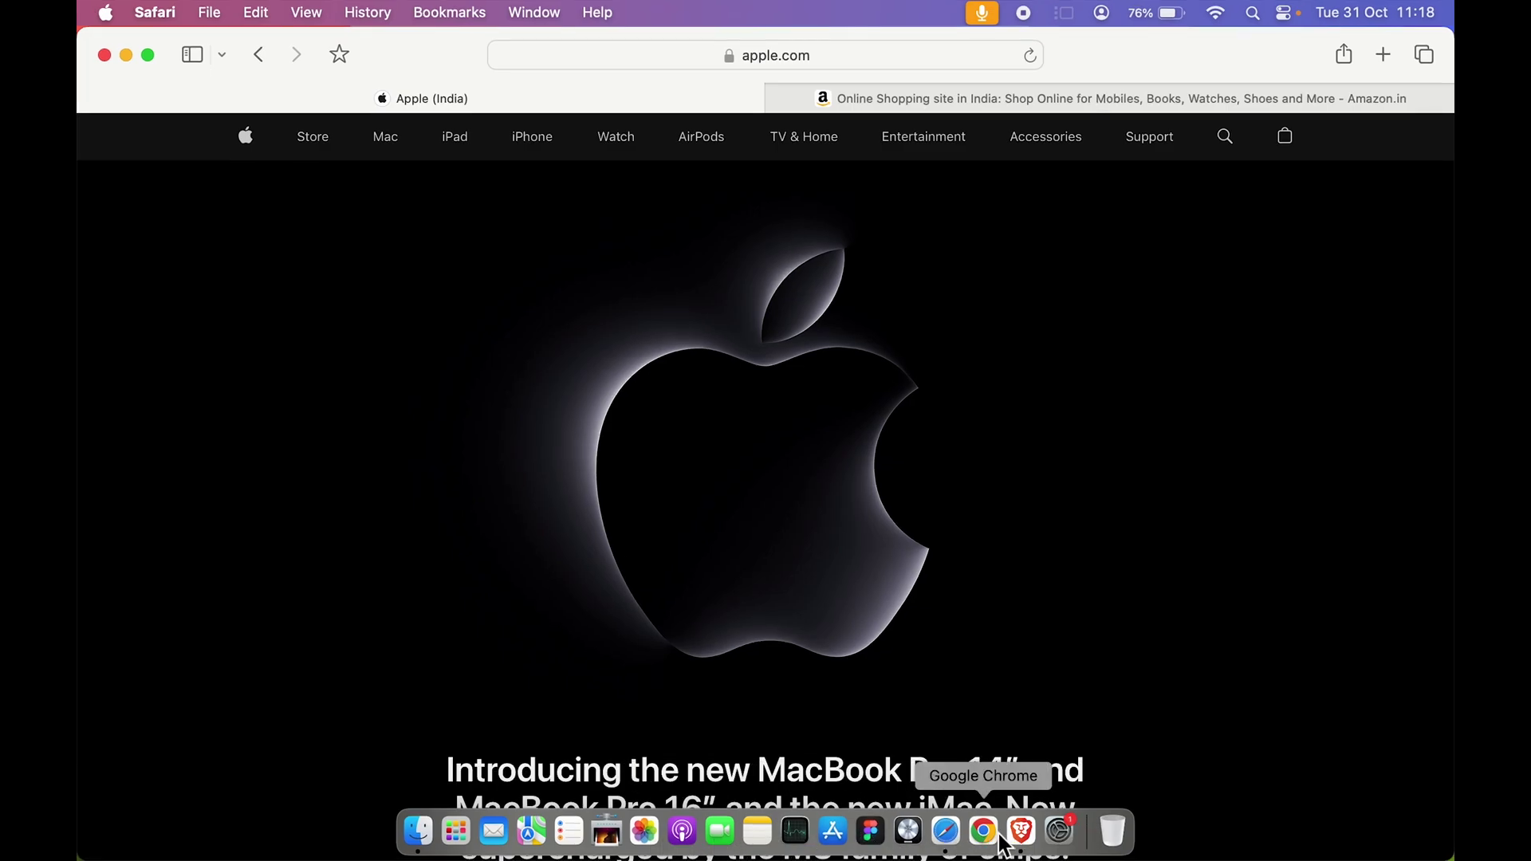
{"action": "left_click", "coordinate": [126, 55]}
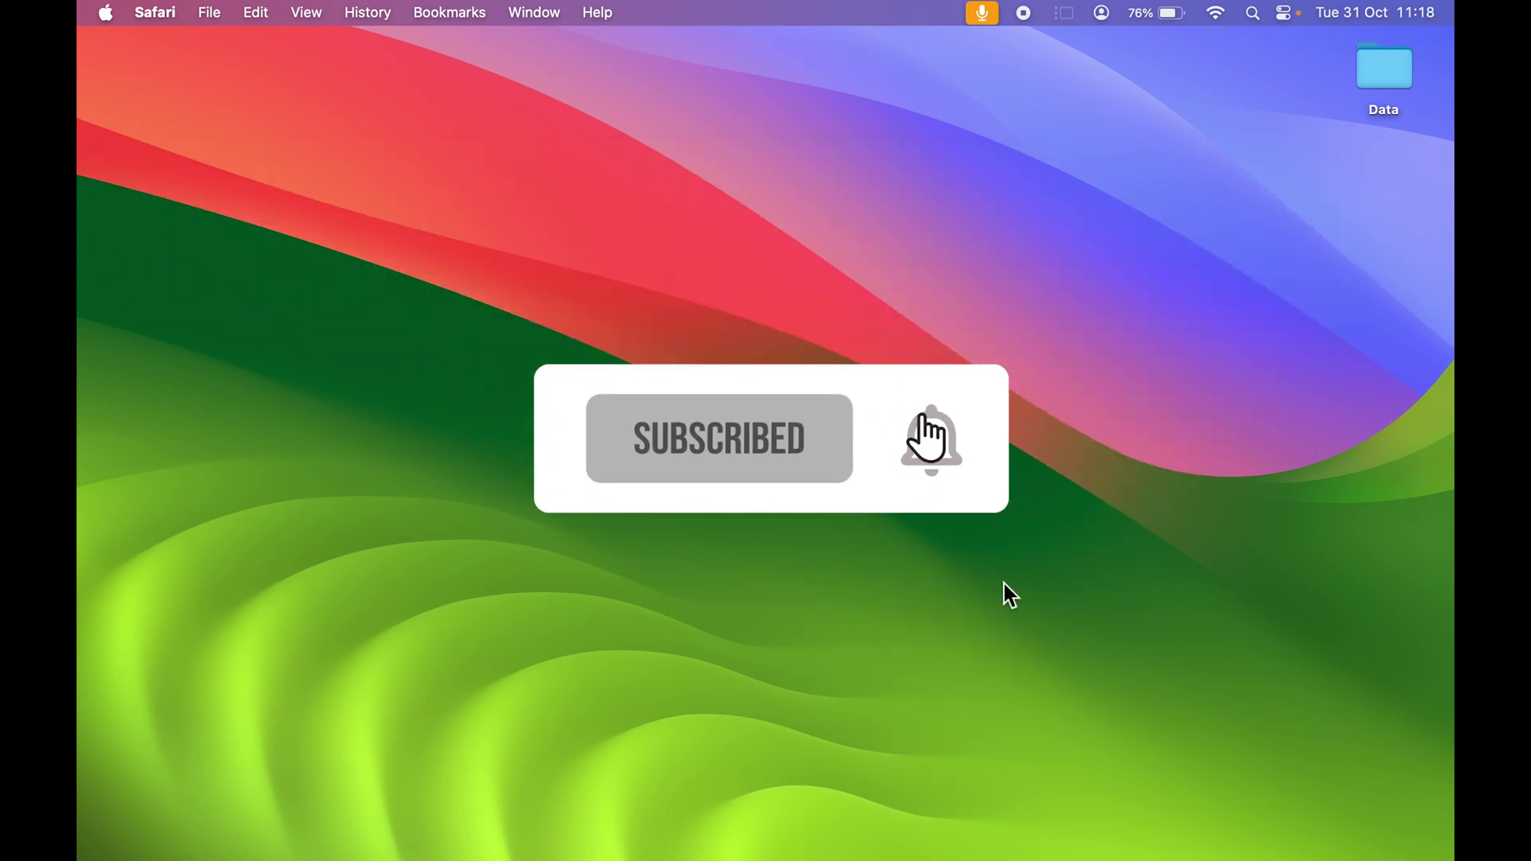
{"action": "mouse_move", "coordinate": [984, 857]}
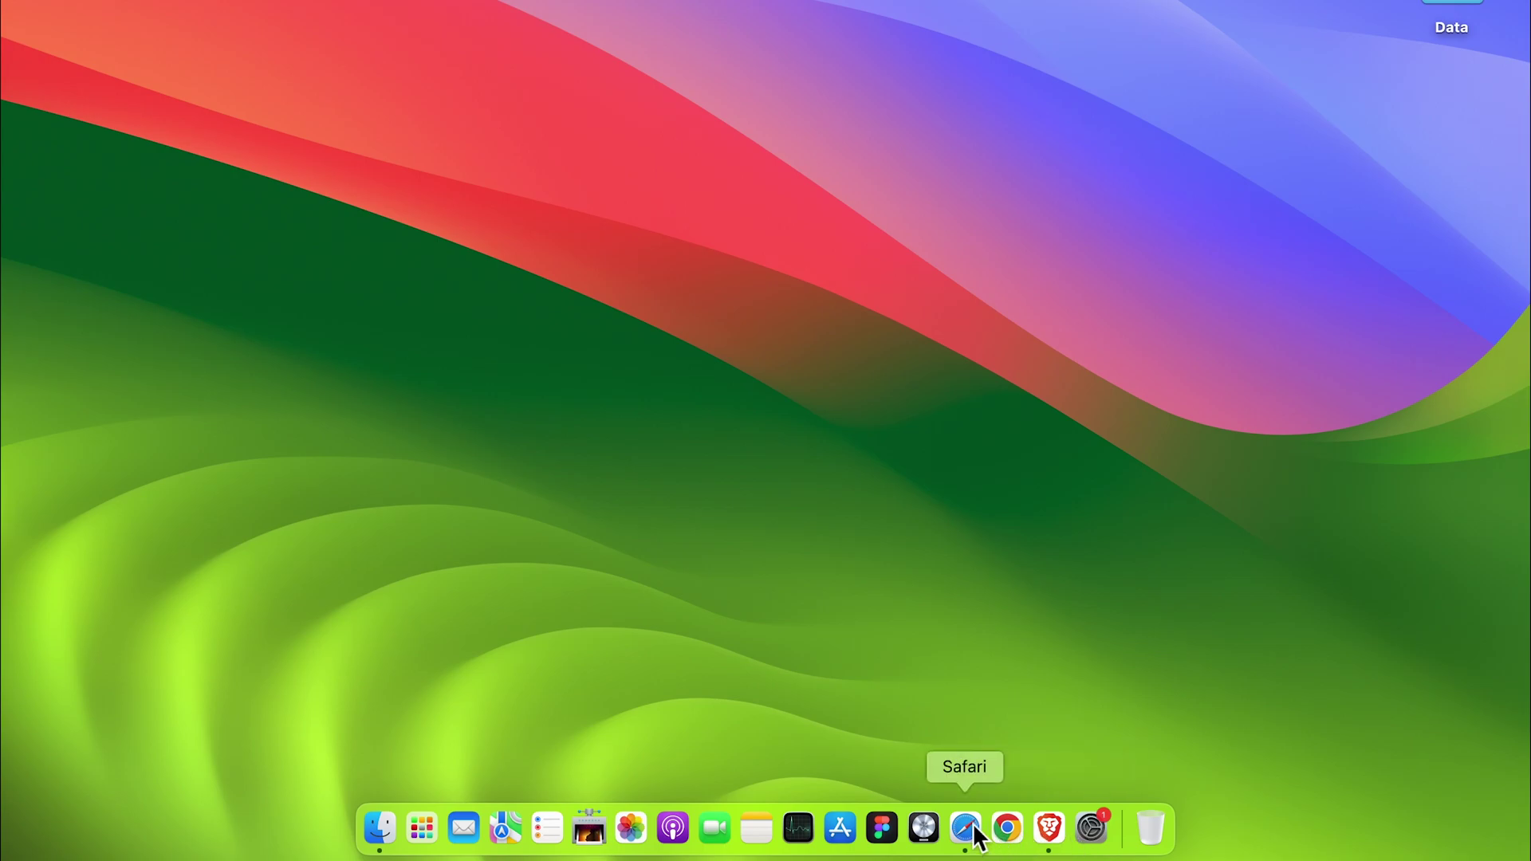
{"action": "left_click", "coordinate": [972, 823]}
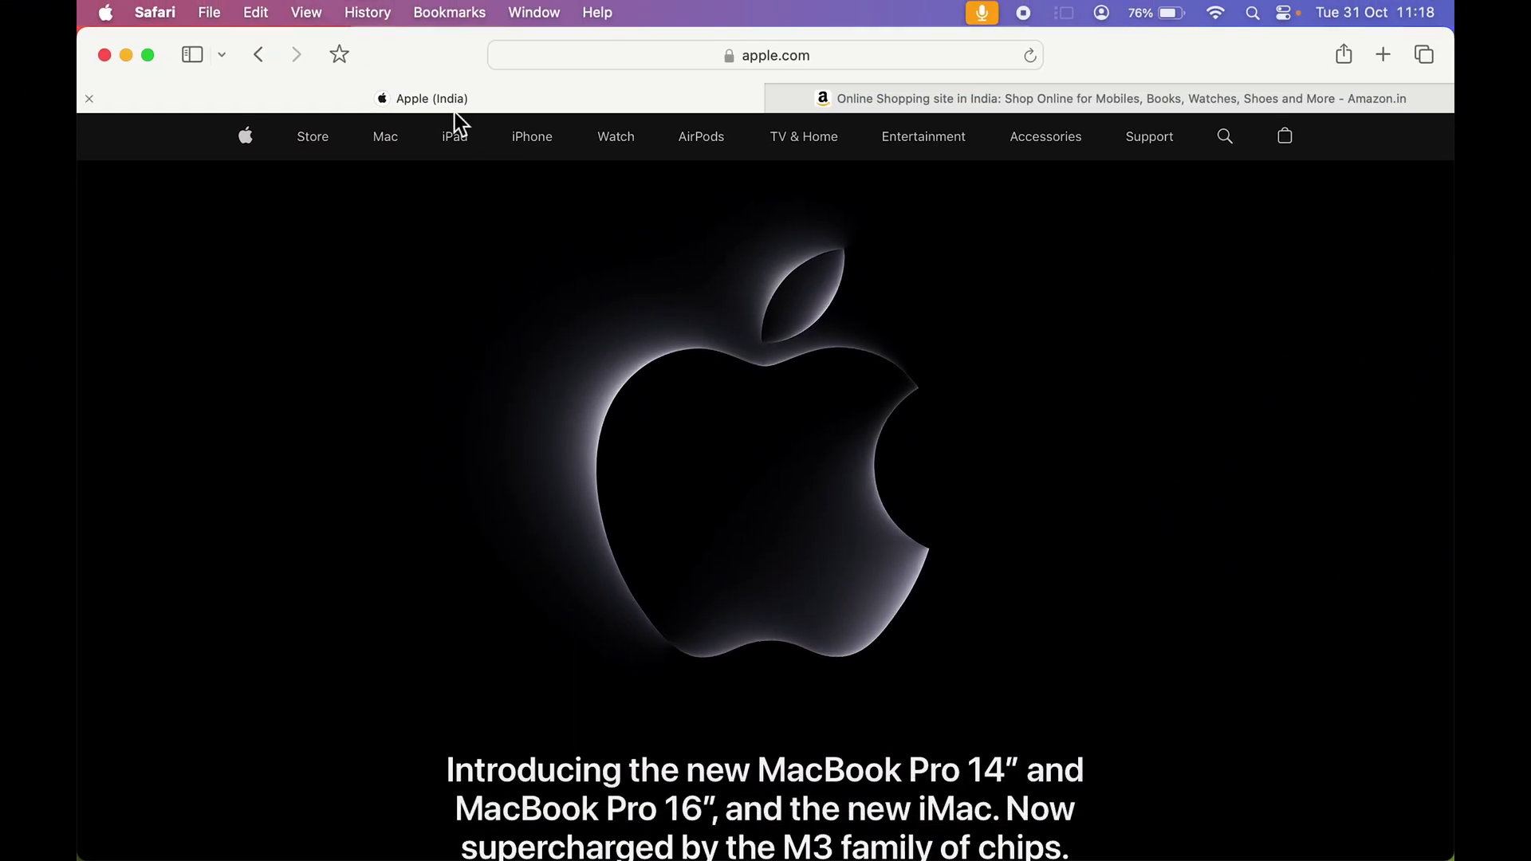
Flip to the Amazon.in tab and back to Apple, then open and dismiss the File menu.
{"action": "left_click", "coordinate": [979, 106]}
{"action": "mouse_move", "coordinate": [471, 94]}
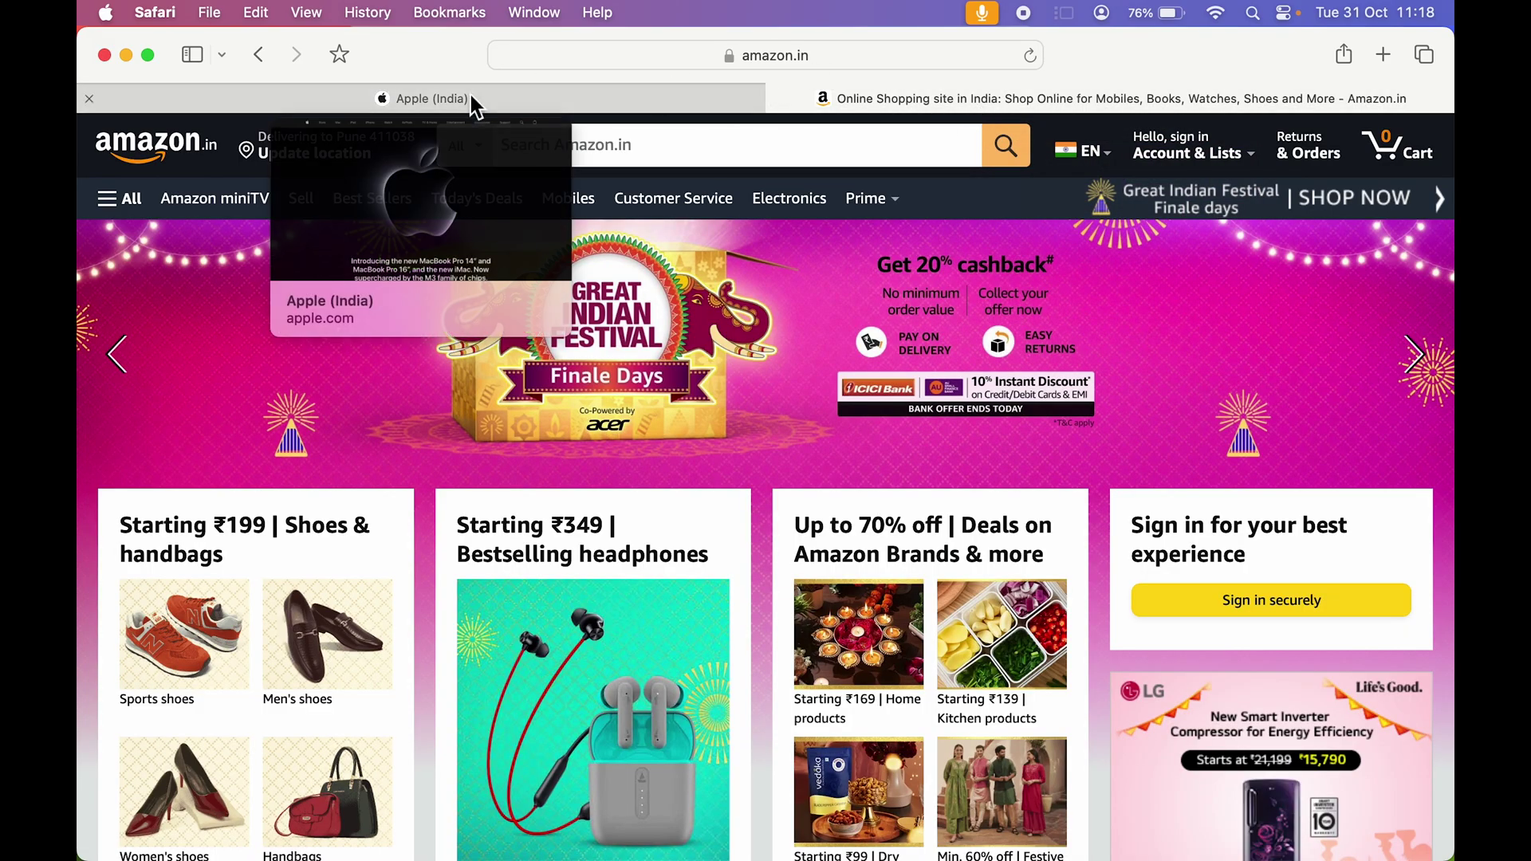
{"action": "left_click", "coordinate": [472, 102]}
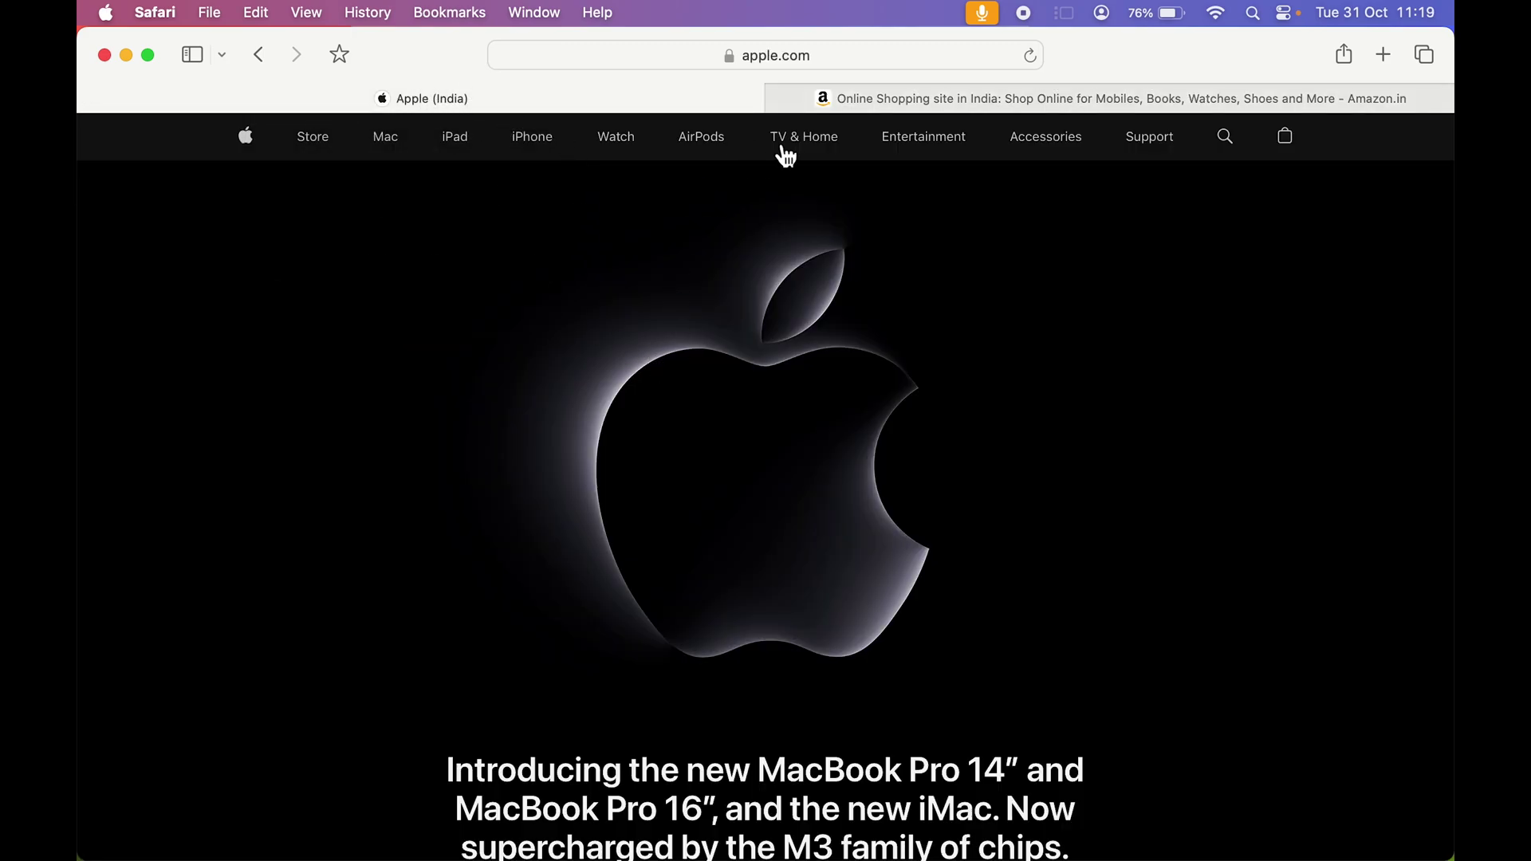
{"action": "left_click", "coordinate": [210, 13]}
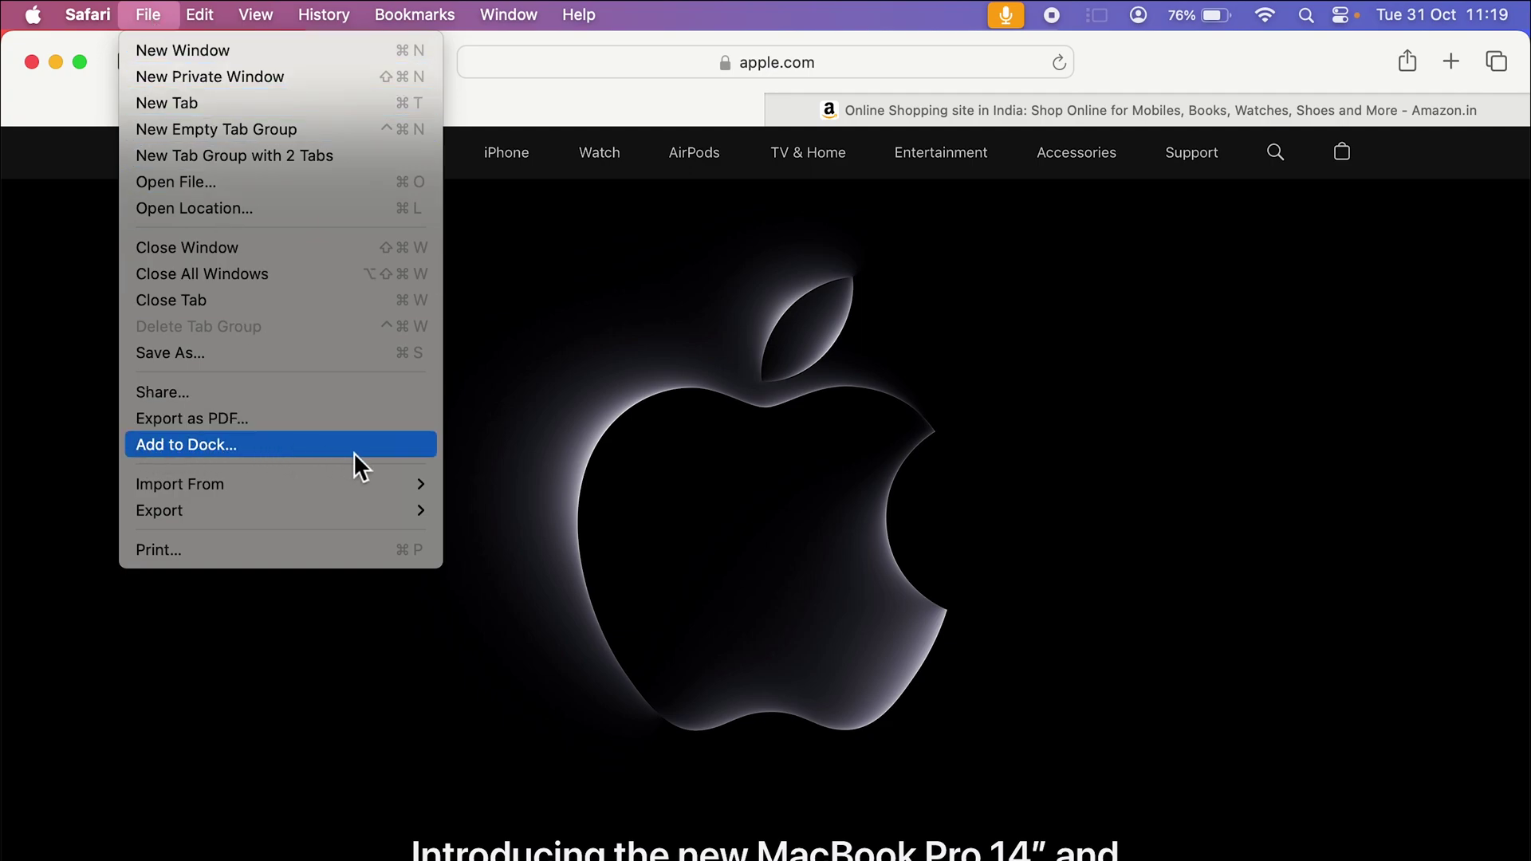
{"action": "left_click", "coordinate": [593, 320]}
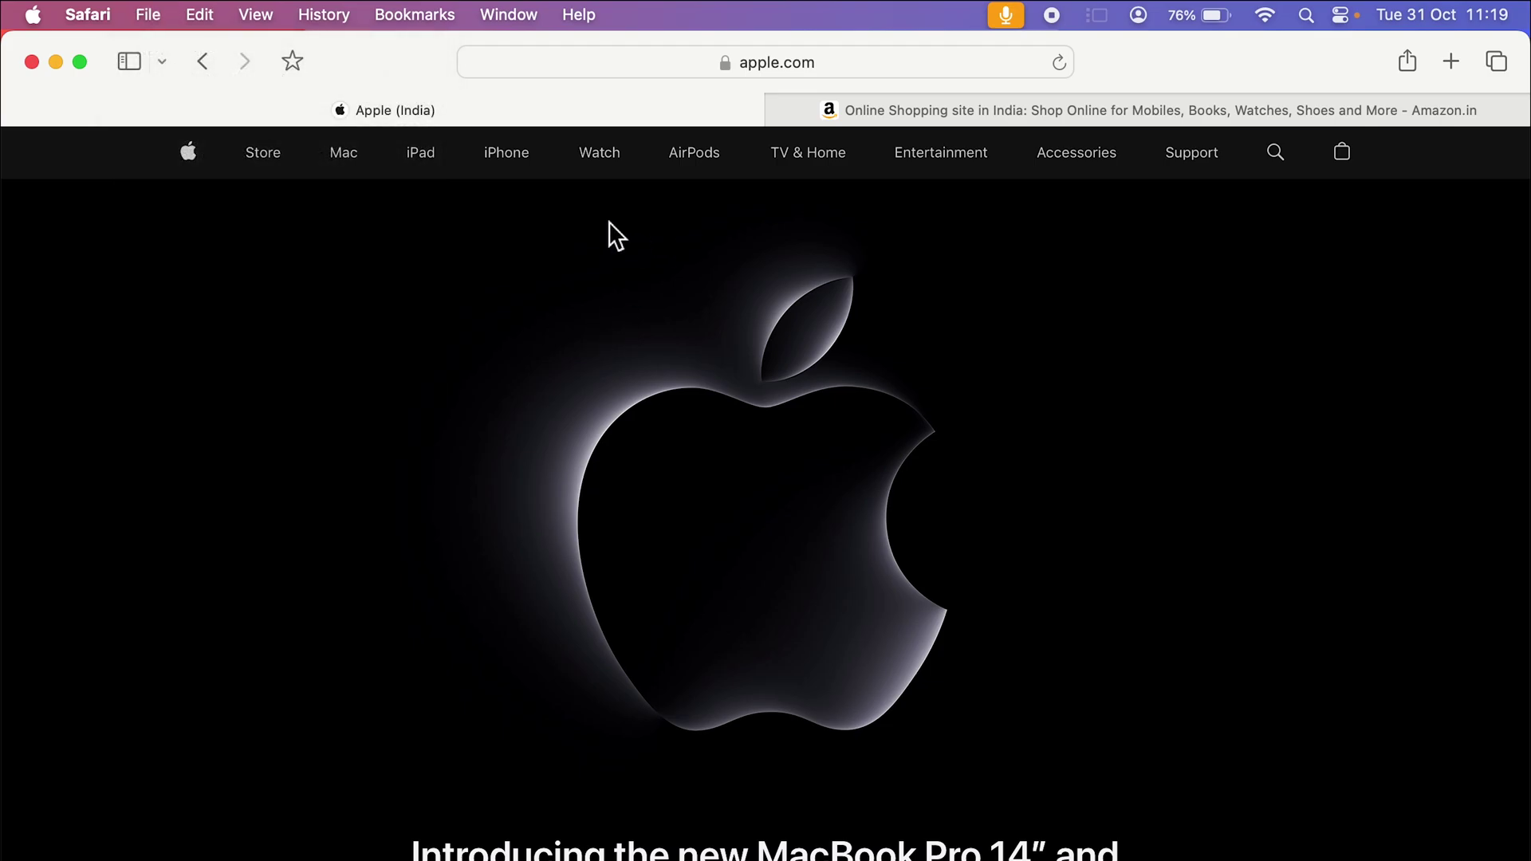
Browse the Launchpad app grid, then return to Safari.
{"action": "mouse_move", "coordinate": [1054, 833]}
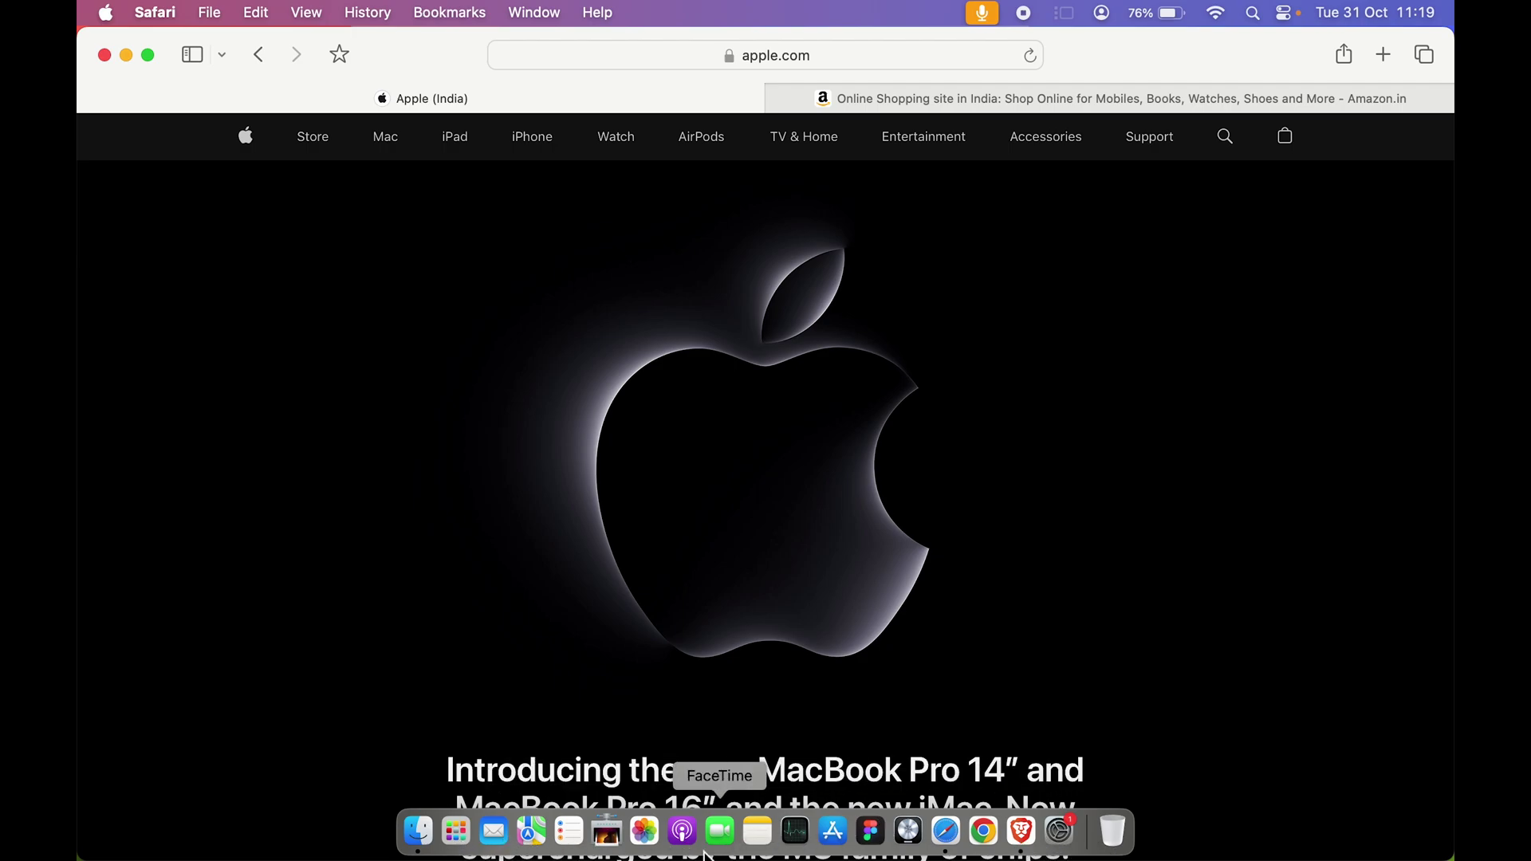
{"action": "key", "text": "F4"}
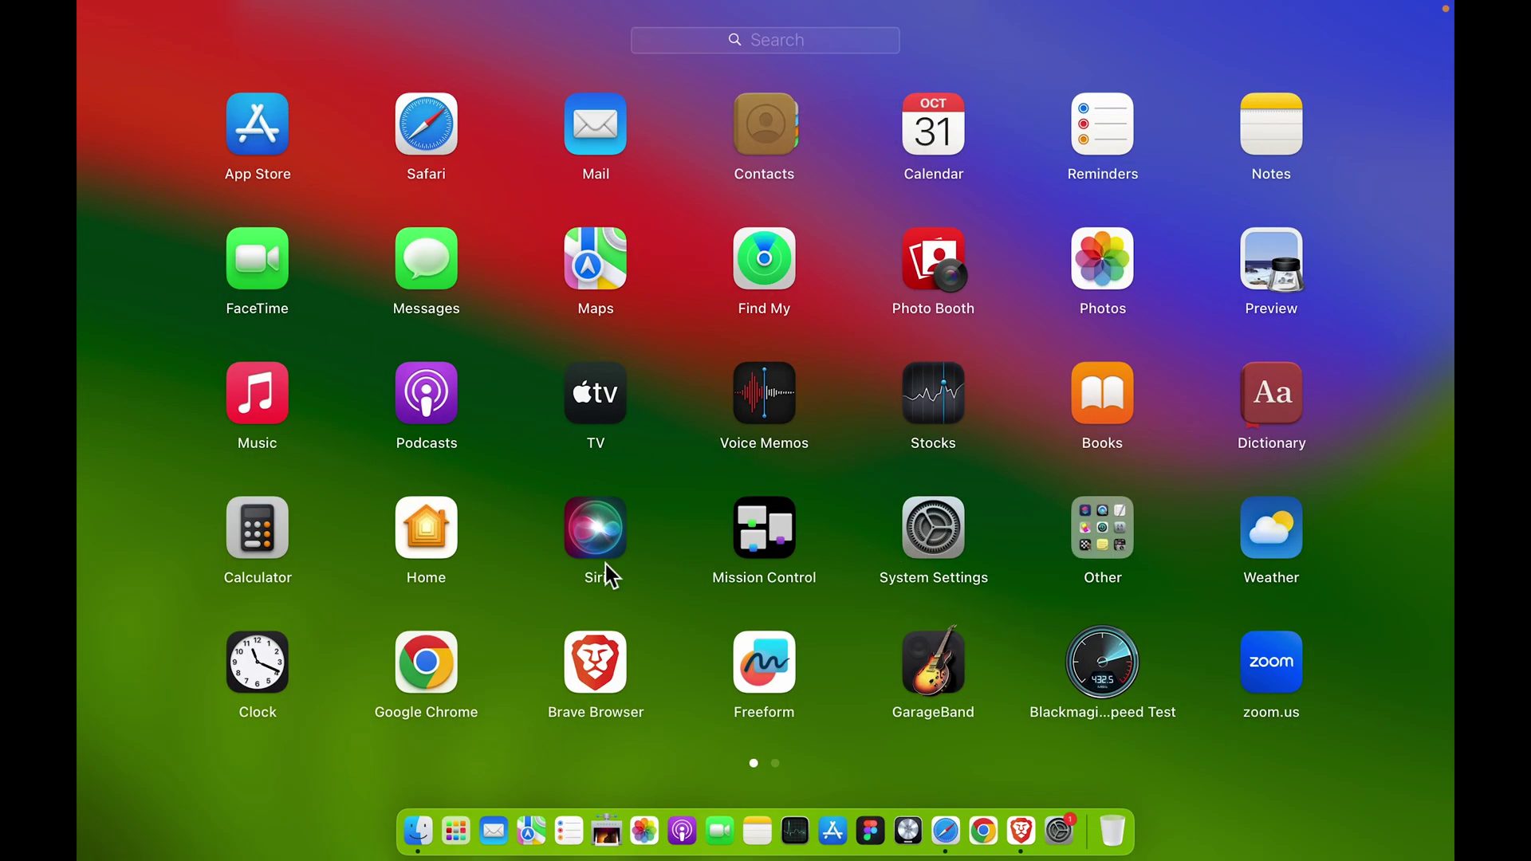
{"action": "scroll", "coordinate": [608, 574], "scroll_direction": "right", "scroll_amount": 3}
{"action": "scroll", "coordinate": [257, 501], "scroll_direction": "left", "scroll_amount": 3}
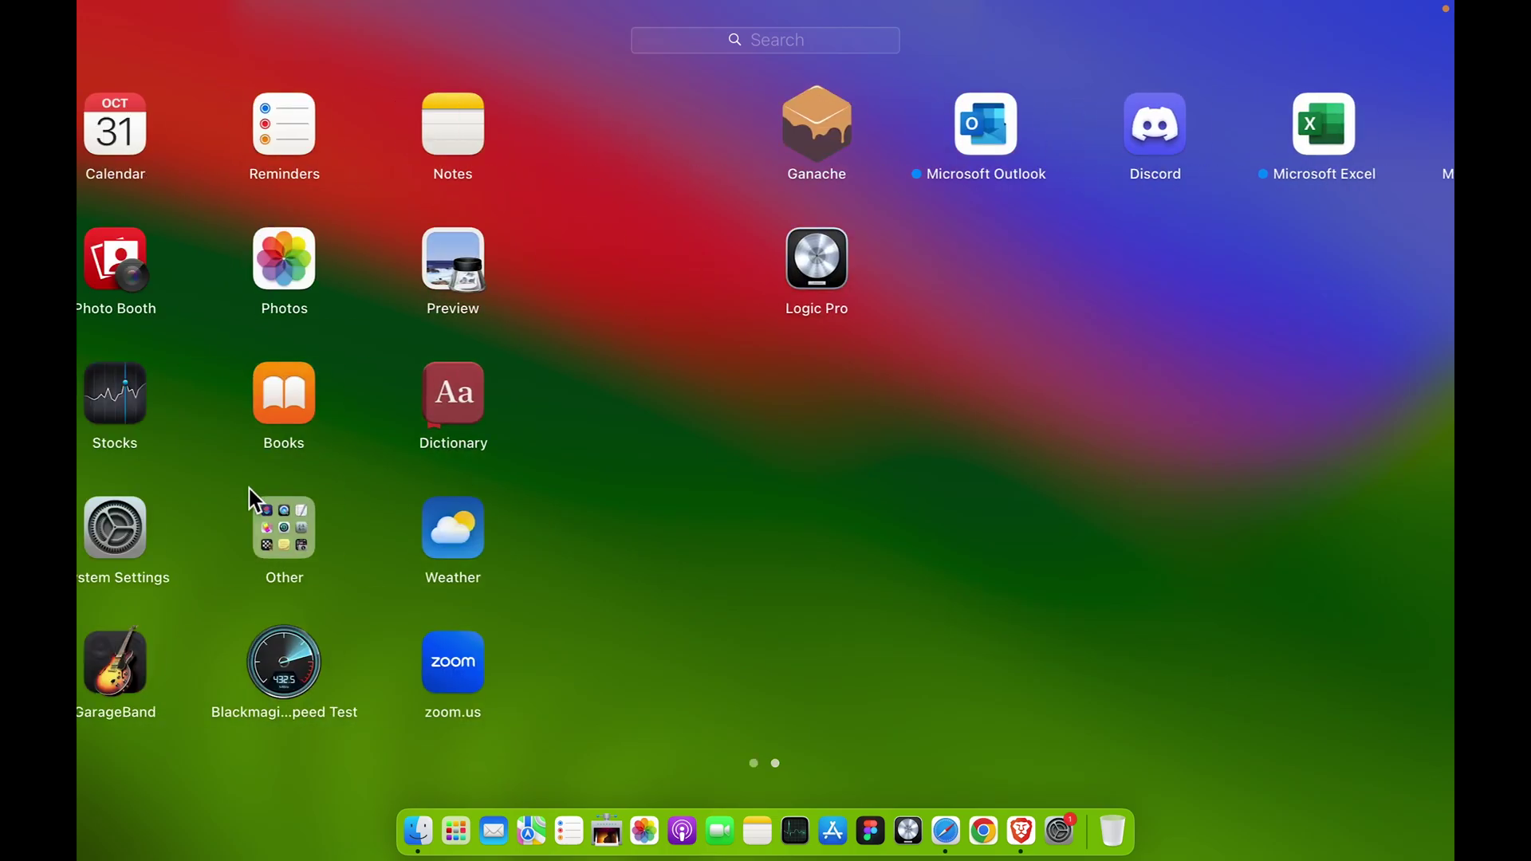
{"action": "left_click", "coordinate": [1356, 669]}
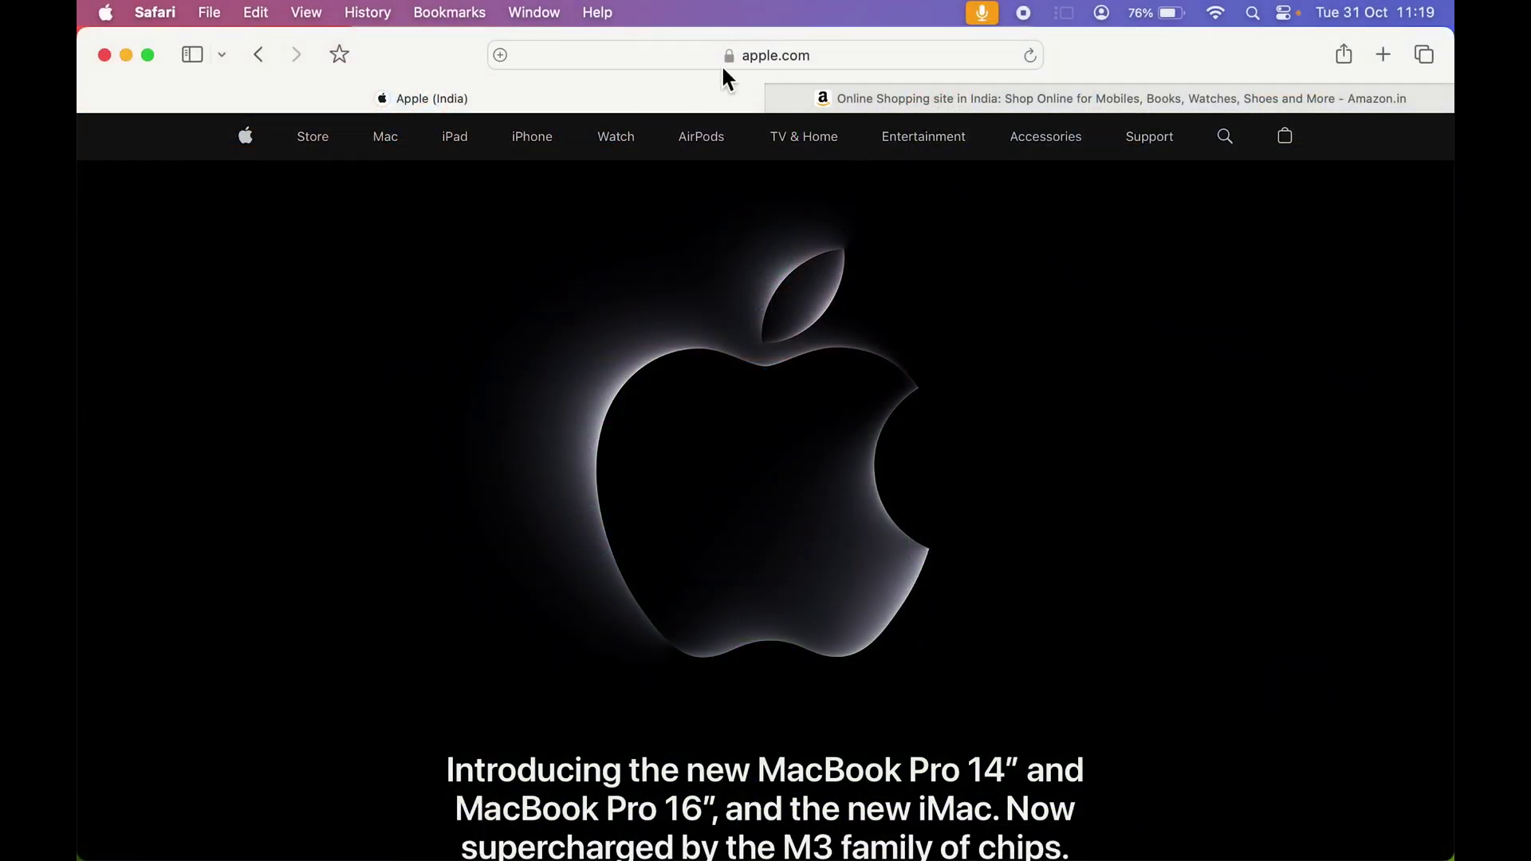
Add apple.com to the Dock as a web app named 'Apple' and quit Safari.
{"action": "left_click", "coordinate": [210, 12]}
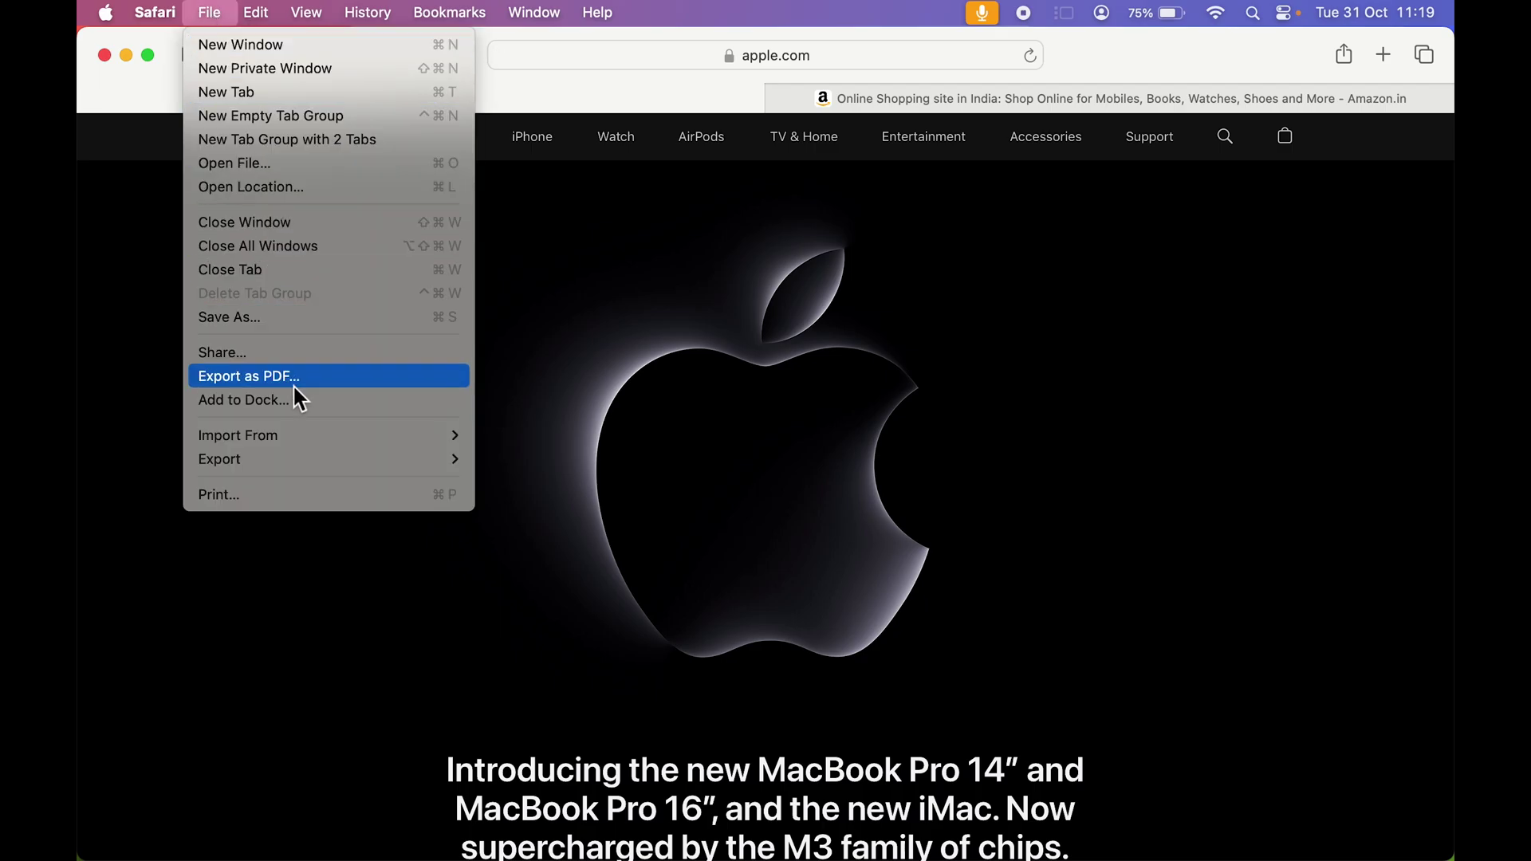
{"action": "left_click", "coordinate": [260, 402]}
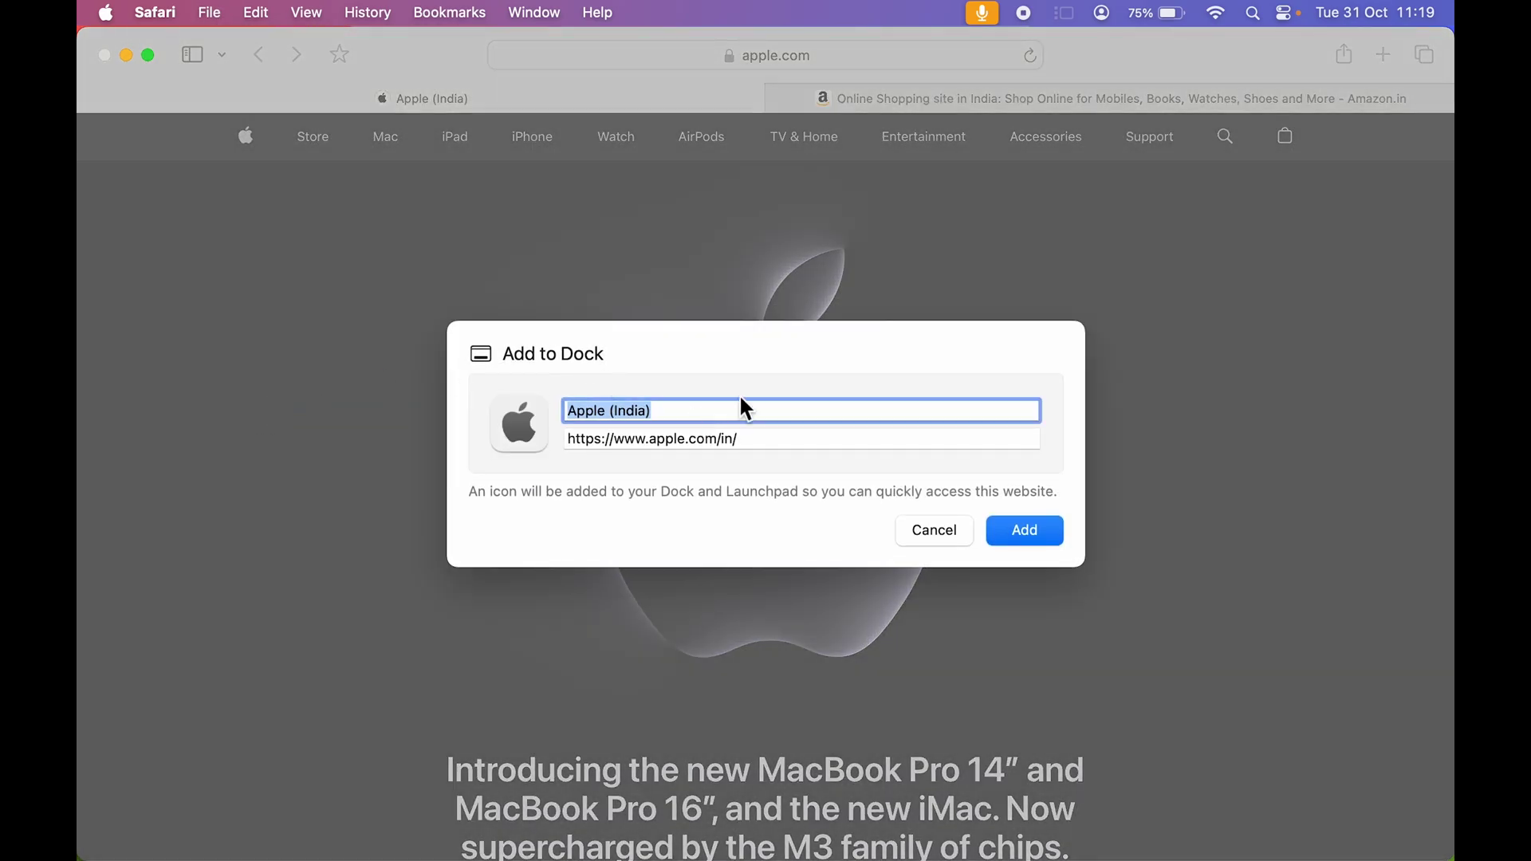
{"action": "left_click", "coordinate": [671, 414]}
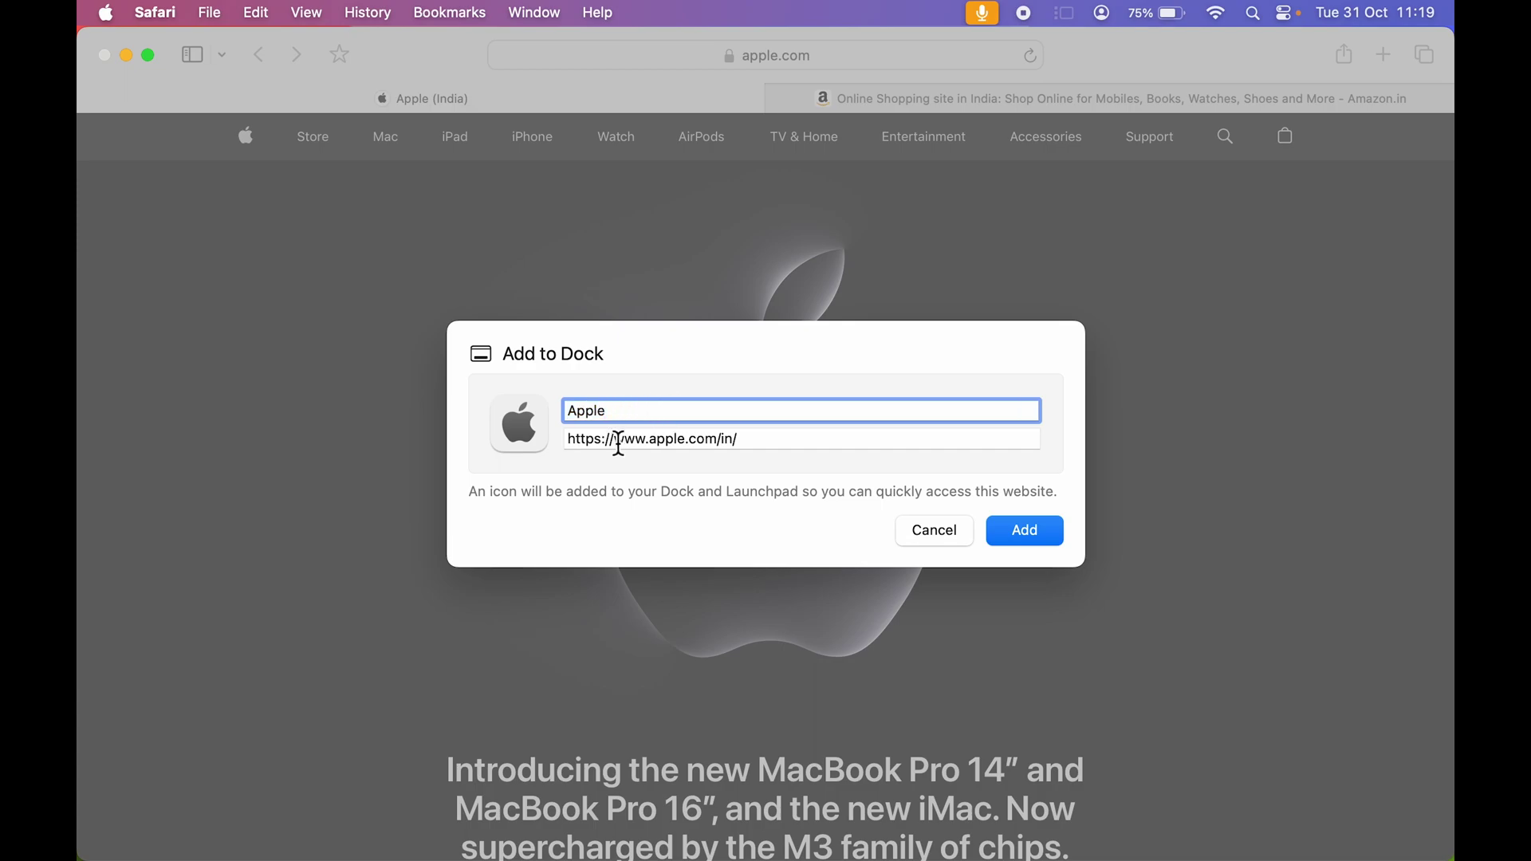
{"action": "left_click", "coordinate": [1028, 533]}
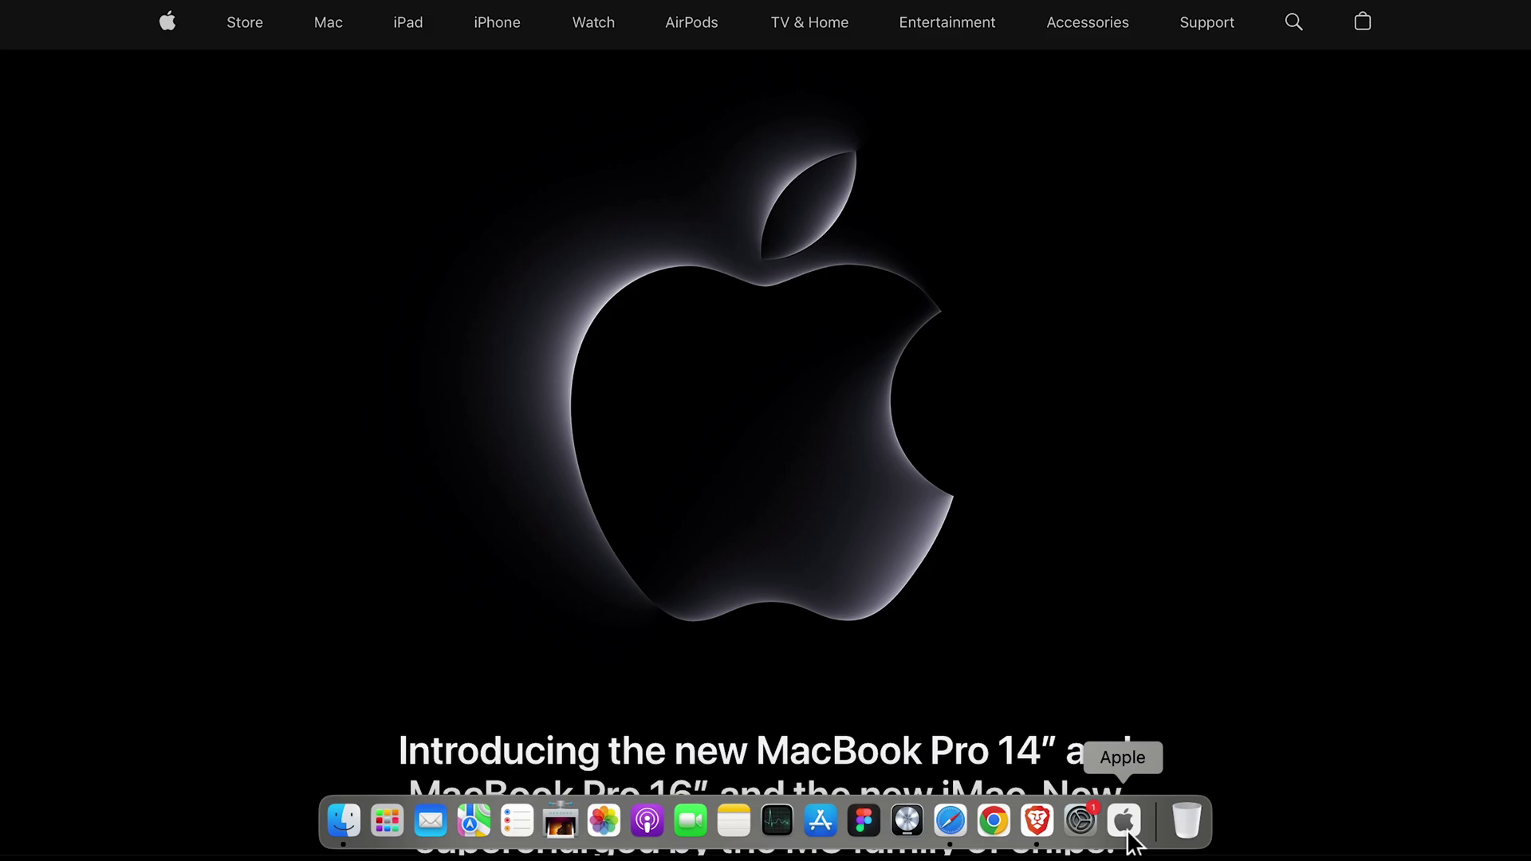
{"action": "left_click", "coordinate": [154, 12]}
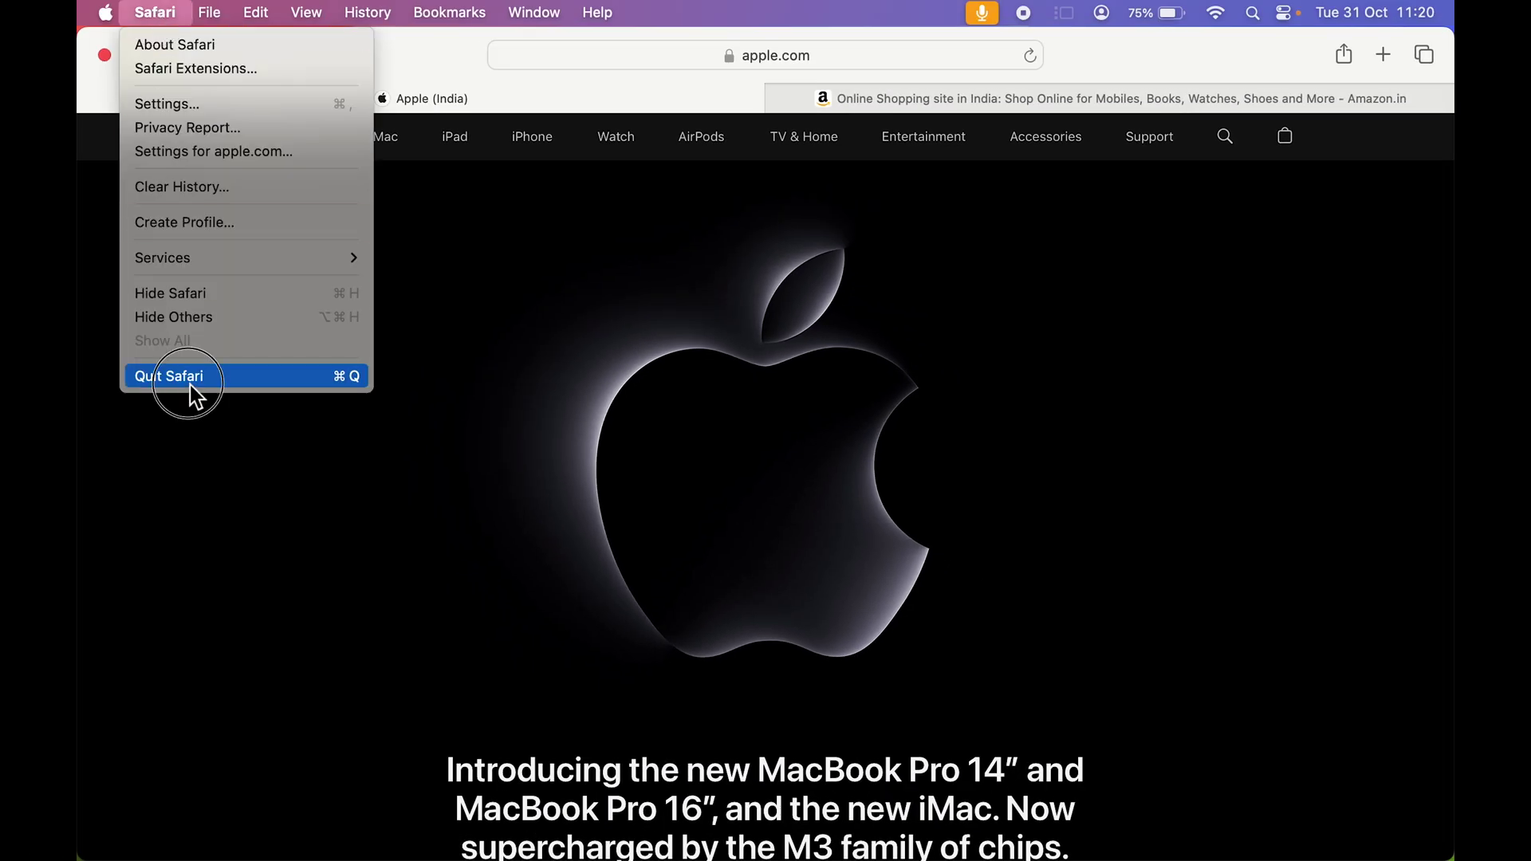
{"action": "left_click", "coordinate": [189, 375]}
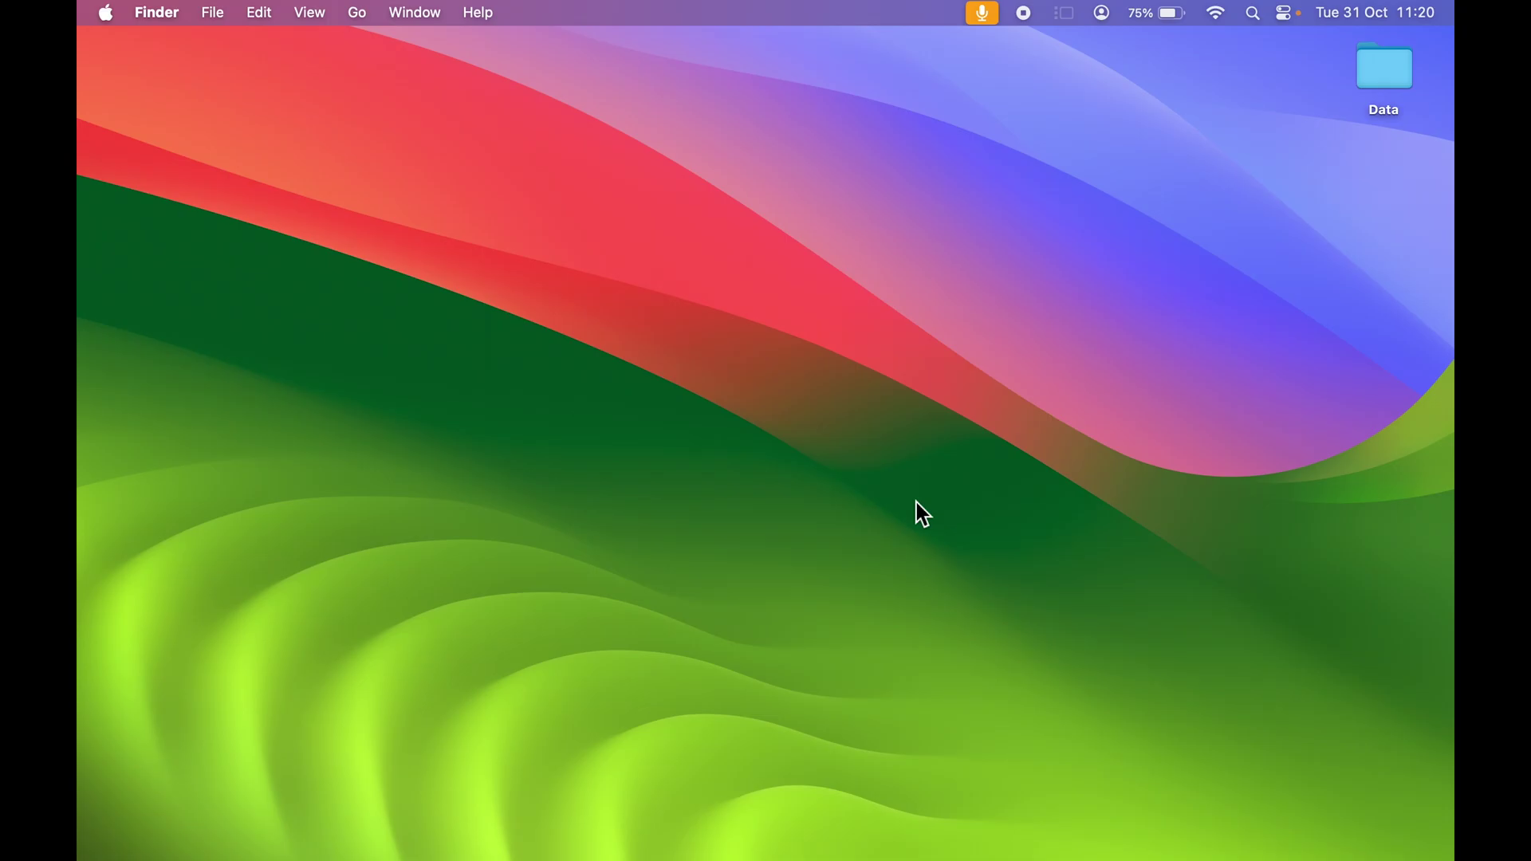
Open Launchpad, move to its second page, and launch the Apple web app.
{"action": "key", "text": "F4"}
{"action": "scroll", "coordinate": [916, 502], "scroll_direction": "right", "scroll_amount": 3}
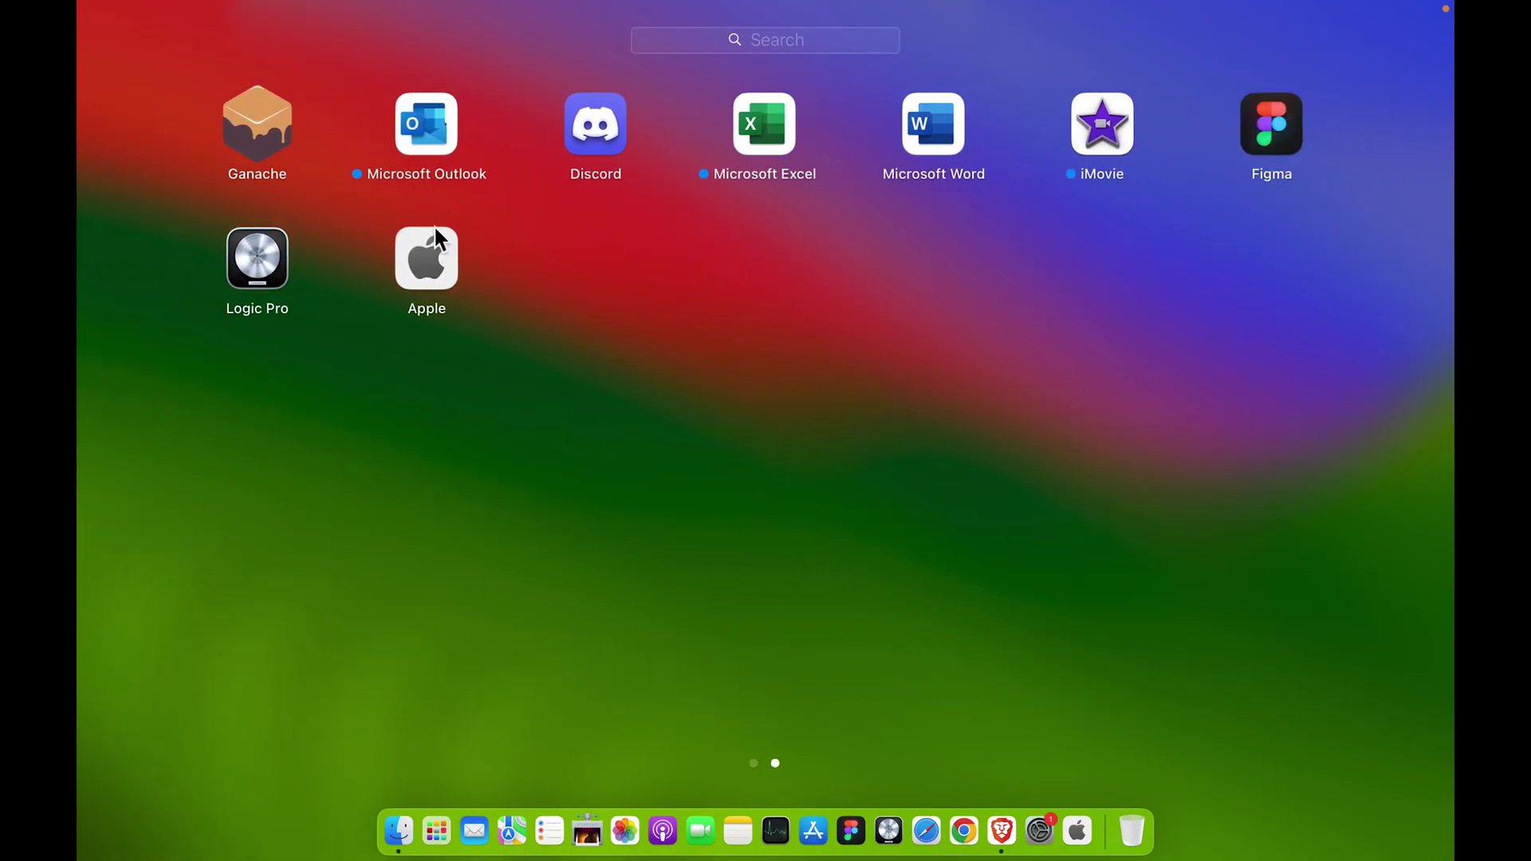
{"action": "left_click", "coordinate": [410, 269]}
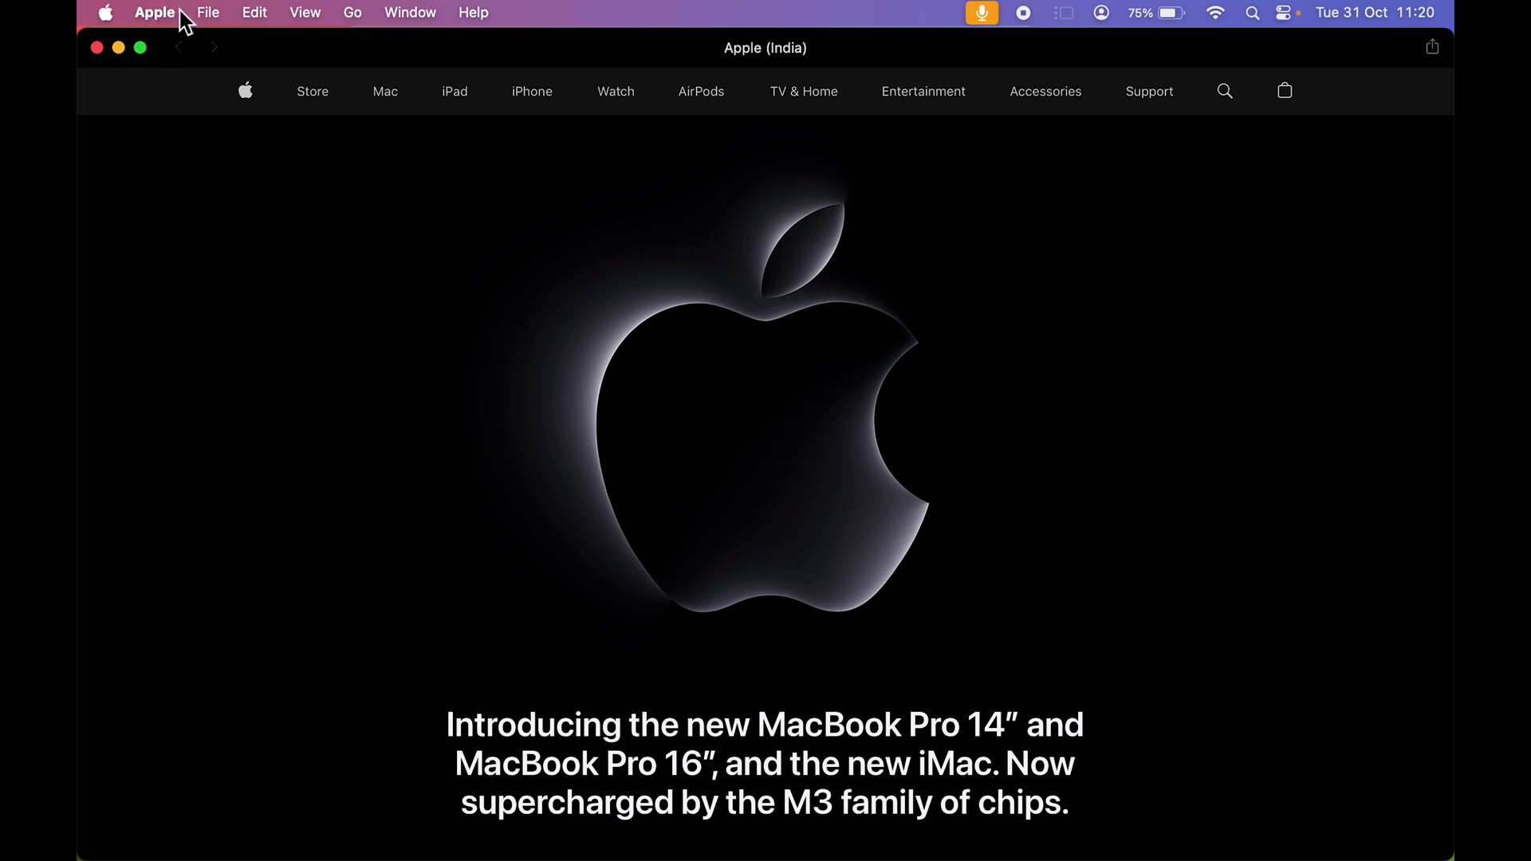
Visit the Store, Mac, iPad, iPhone, Watch, AirPods and TV & Home sections of apple.com.
{"action": "left_click", "coordinate": [316, 95]}
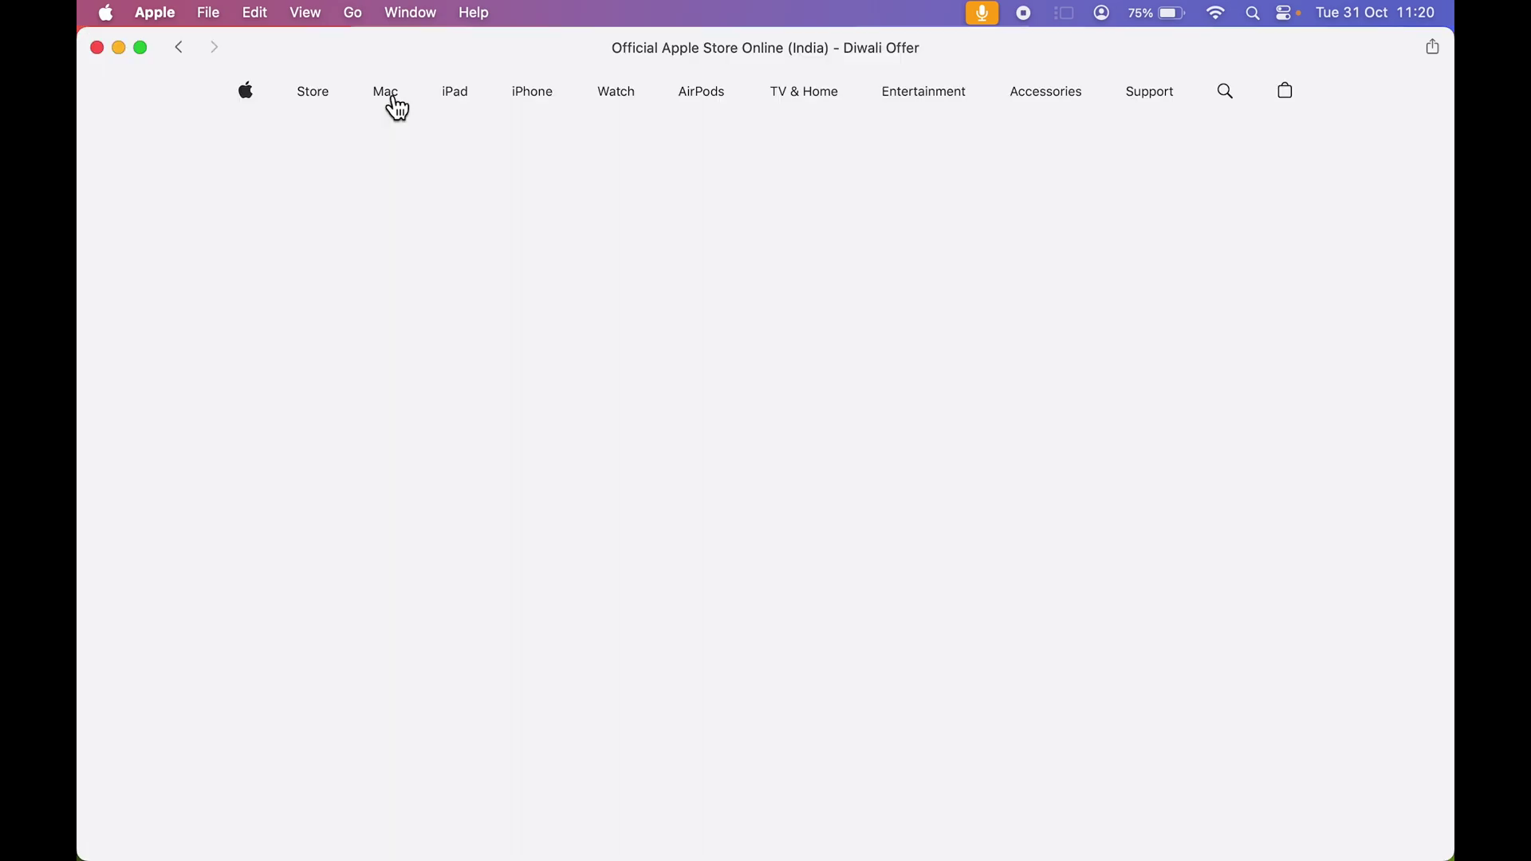
{"action": "left_click", "coordinate": [388, 98]}
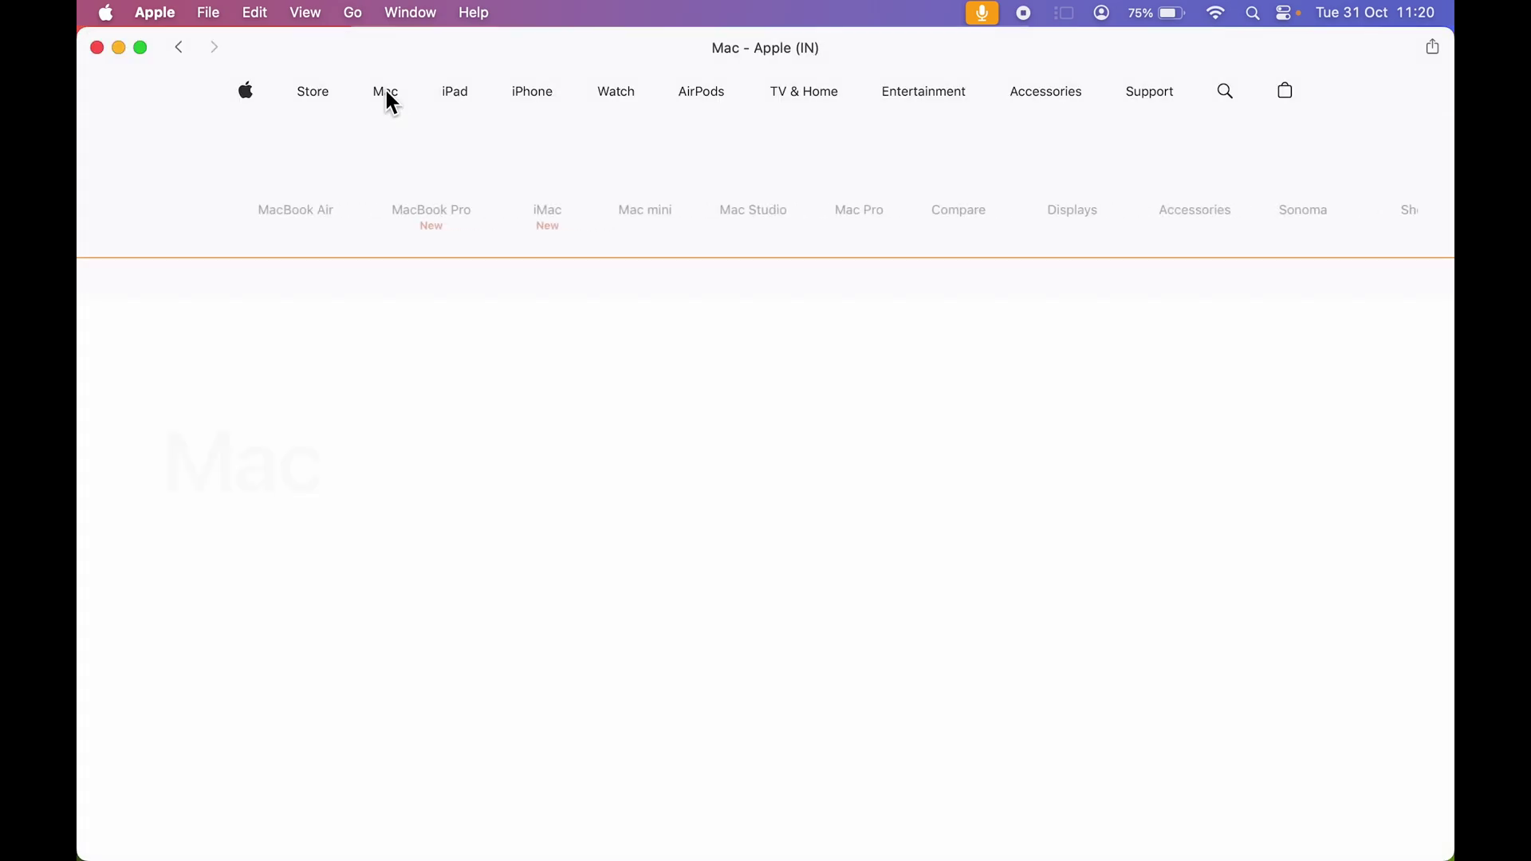
{"action": "left_click", "coordinate": [463, 95]}
{"action": "left_click", "coordinate": [536, 97]}
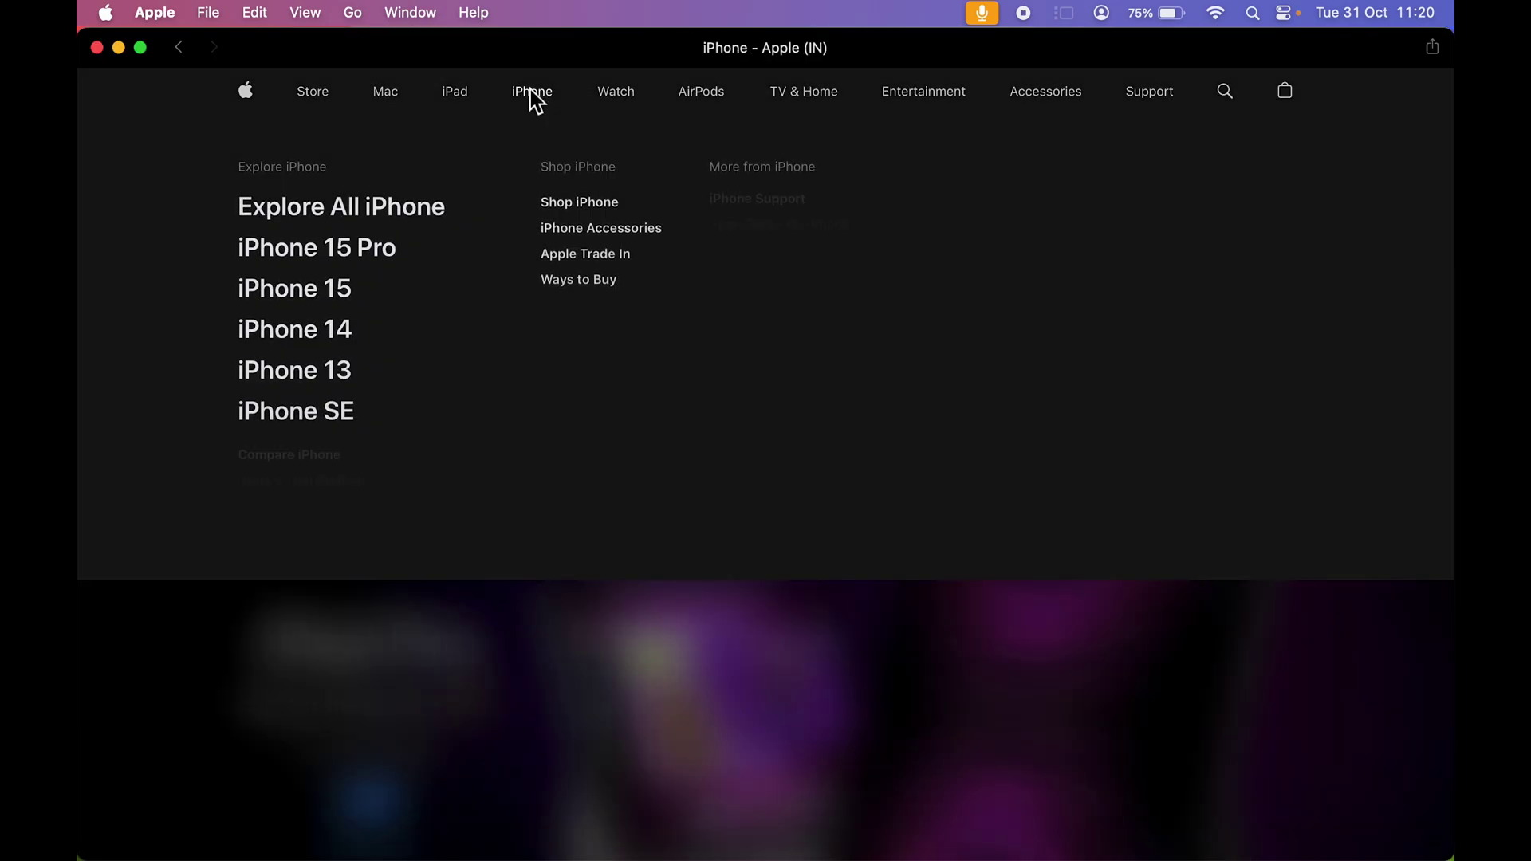
{"action": "left_click", "coordinate": [619, 99]}
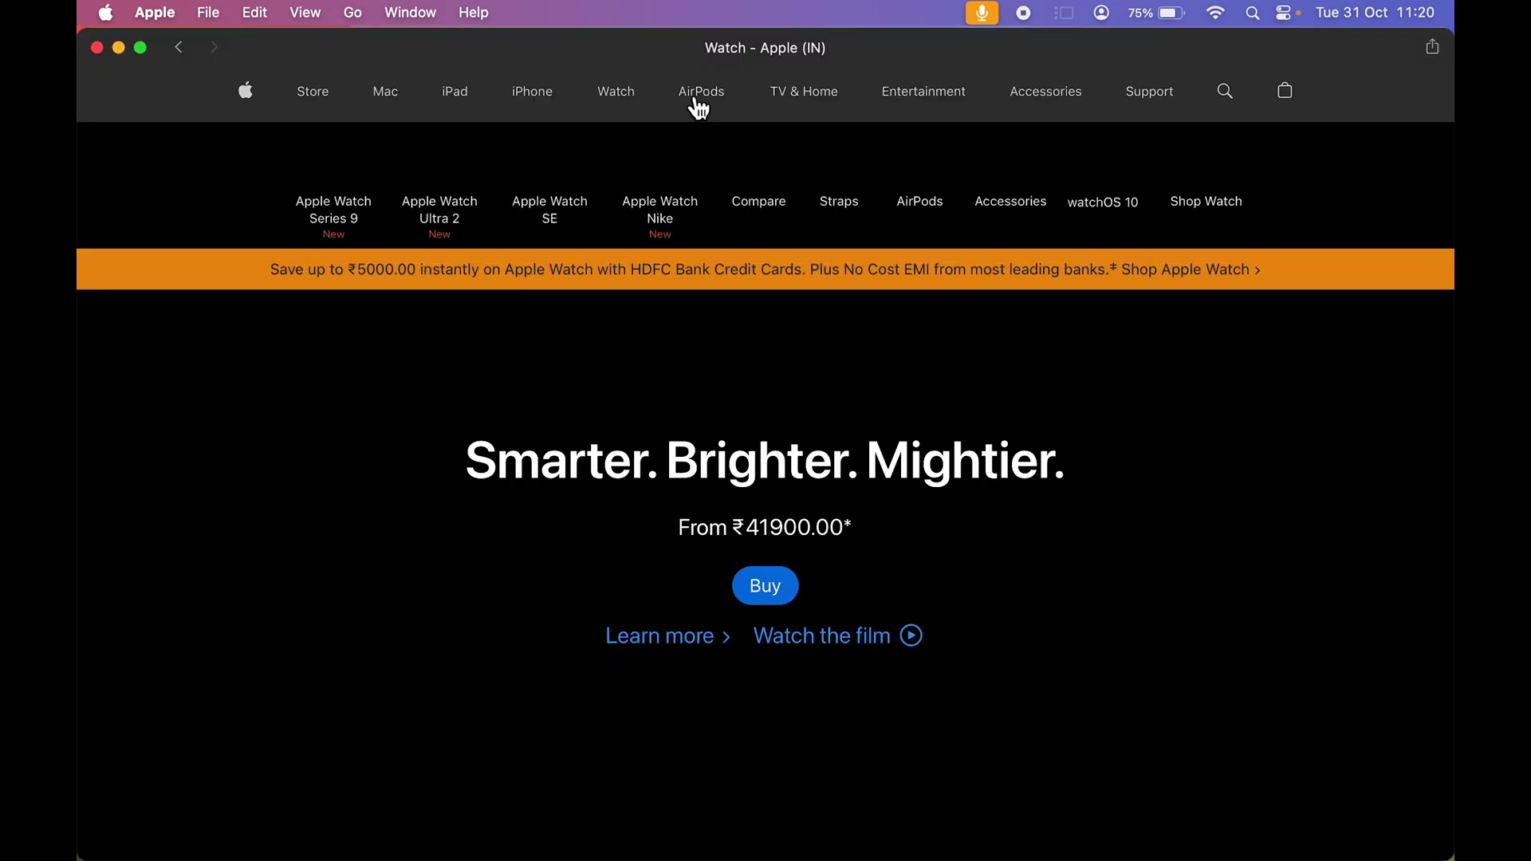
{"action": "left_click", "coordinate": [695, 102]}
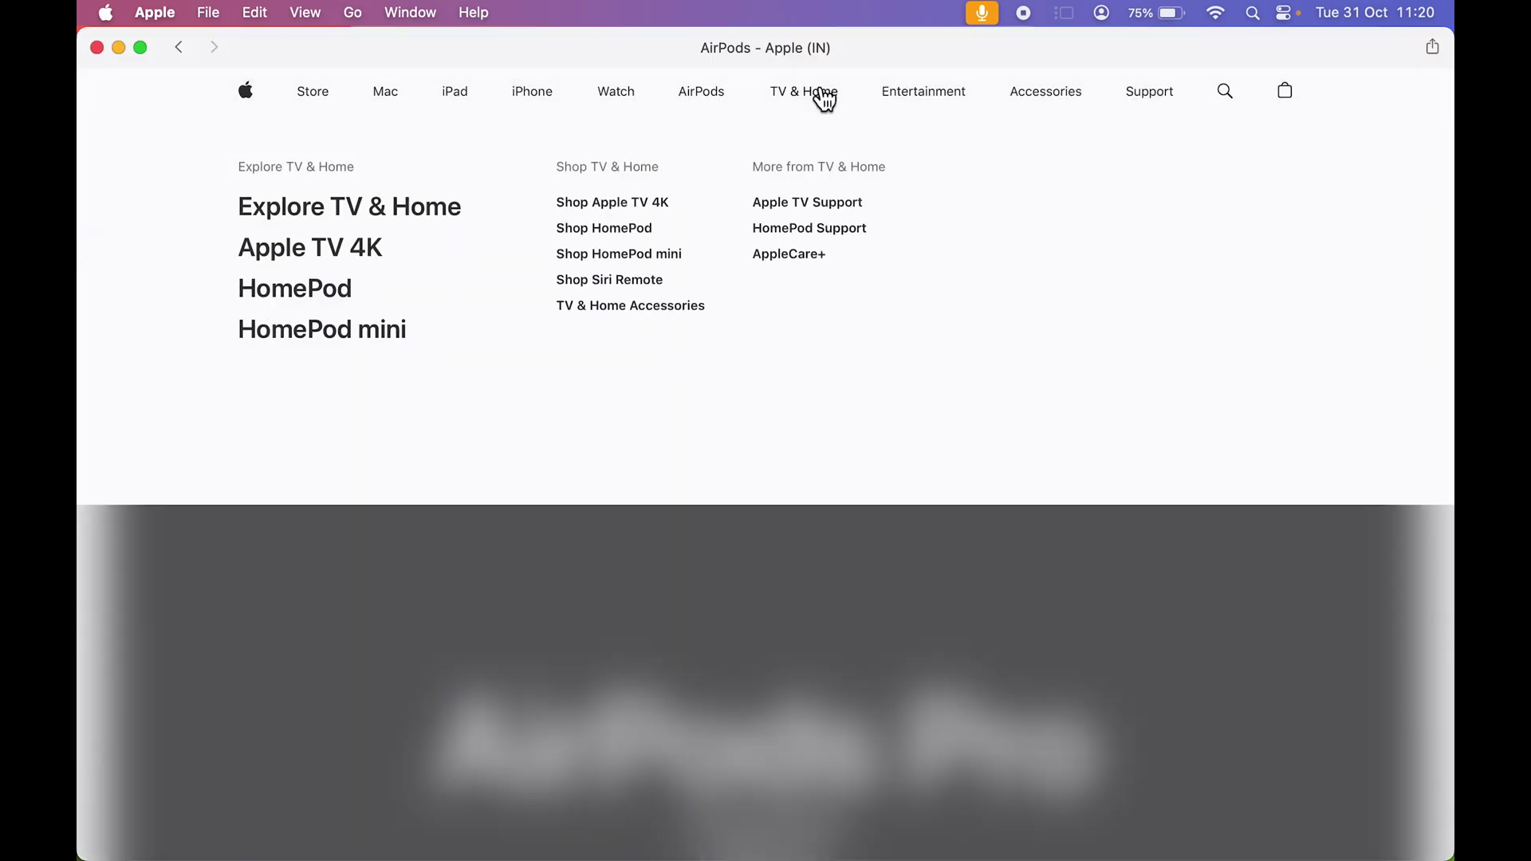
{"action": "left_click", "coordinate": [824, 99]}
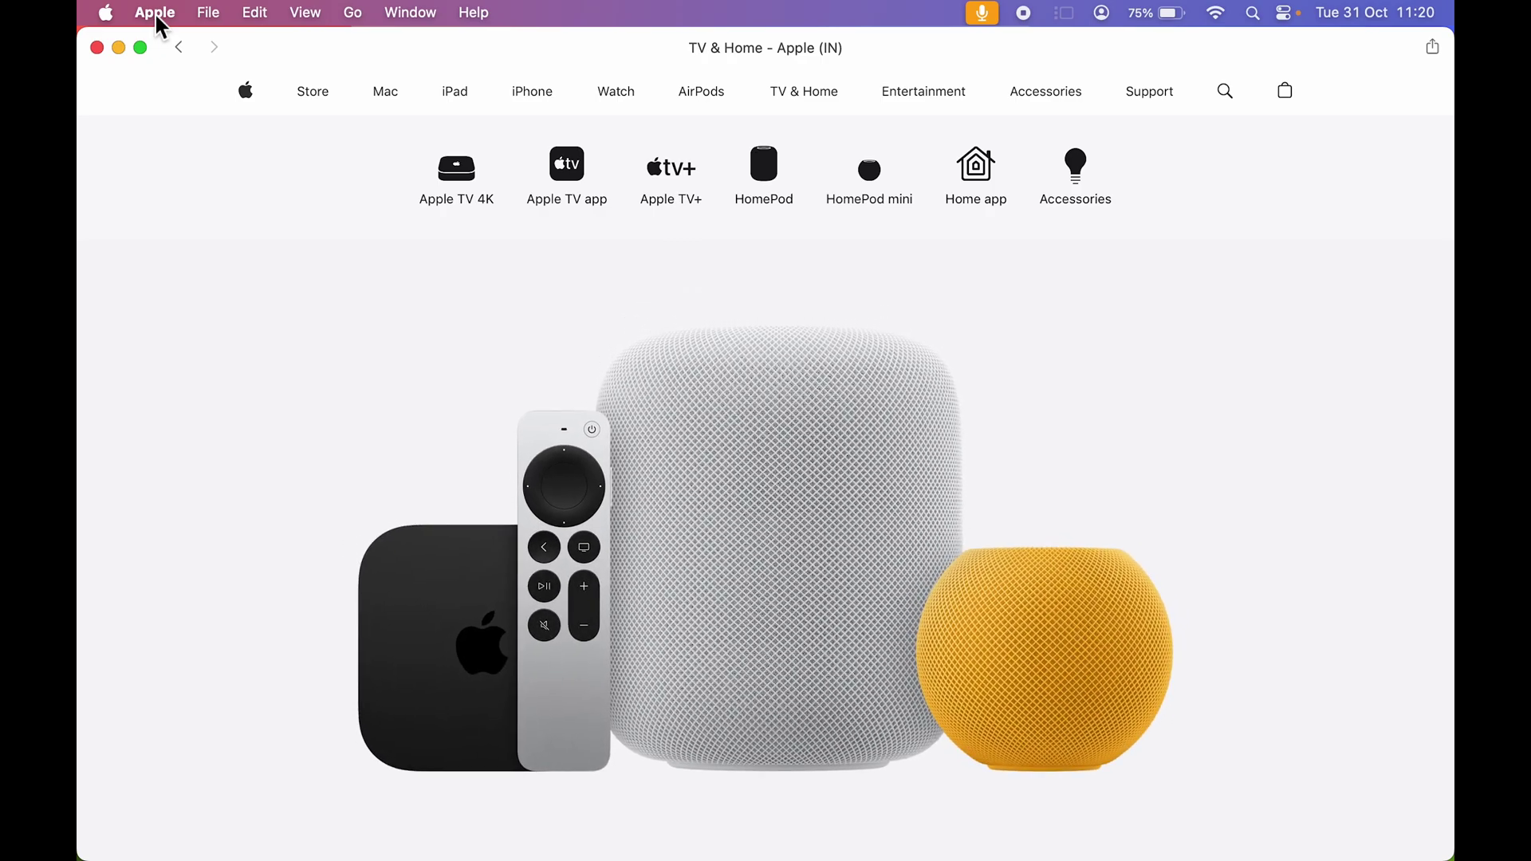
Quit the Apple web app and load amazon.com in a freshly launched Safari window.
{"action": "left_click", "coordinate": [155, 12]}
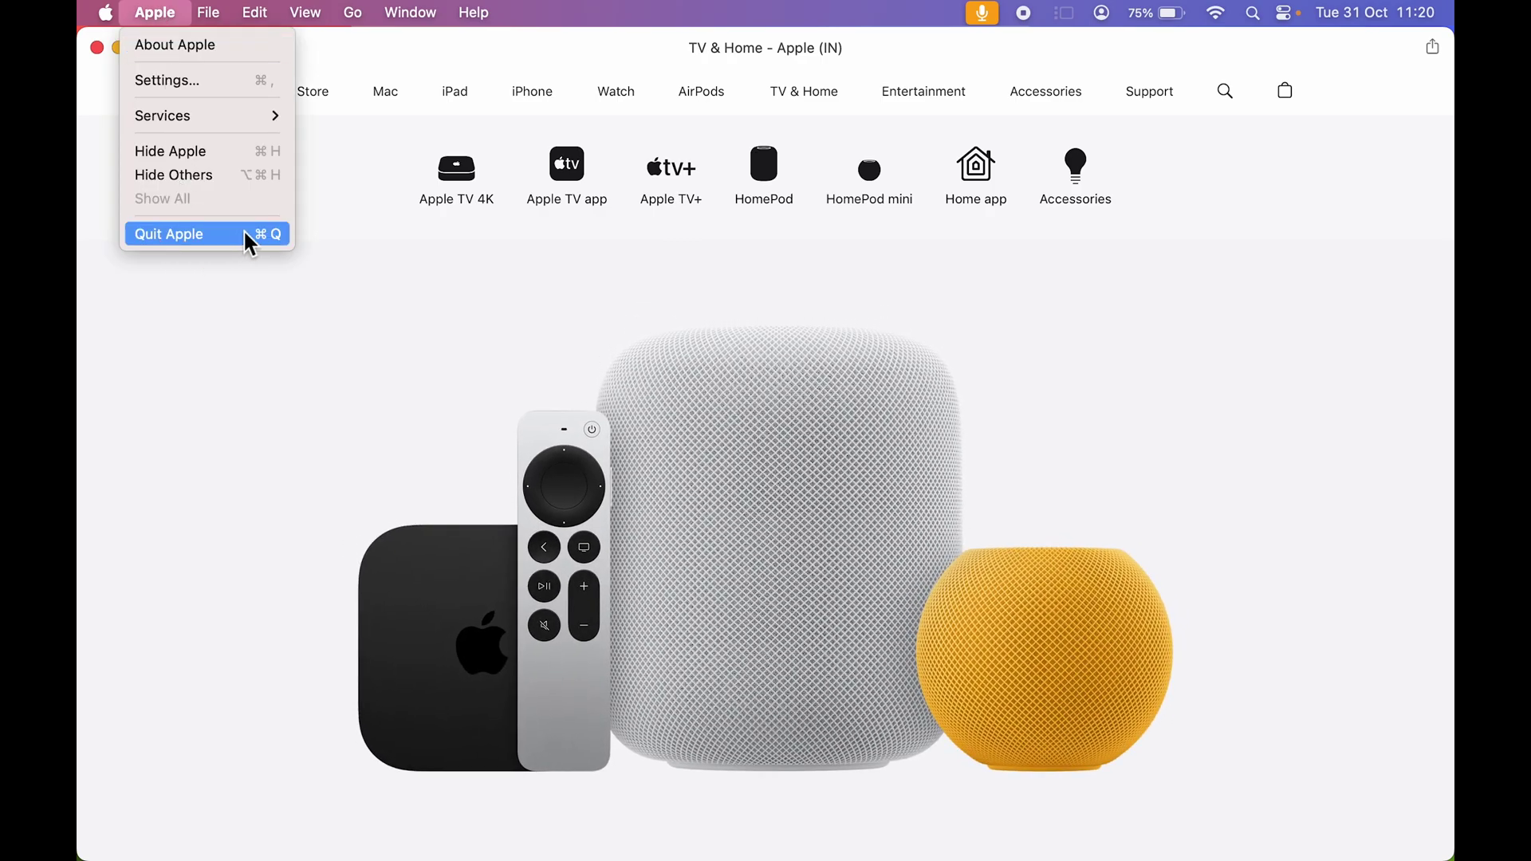
{"action": "left_click", "coordinate": [211, 239]}
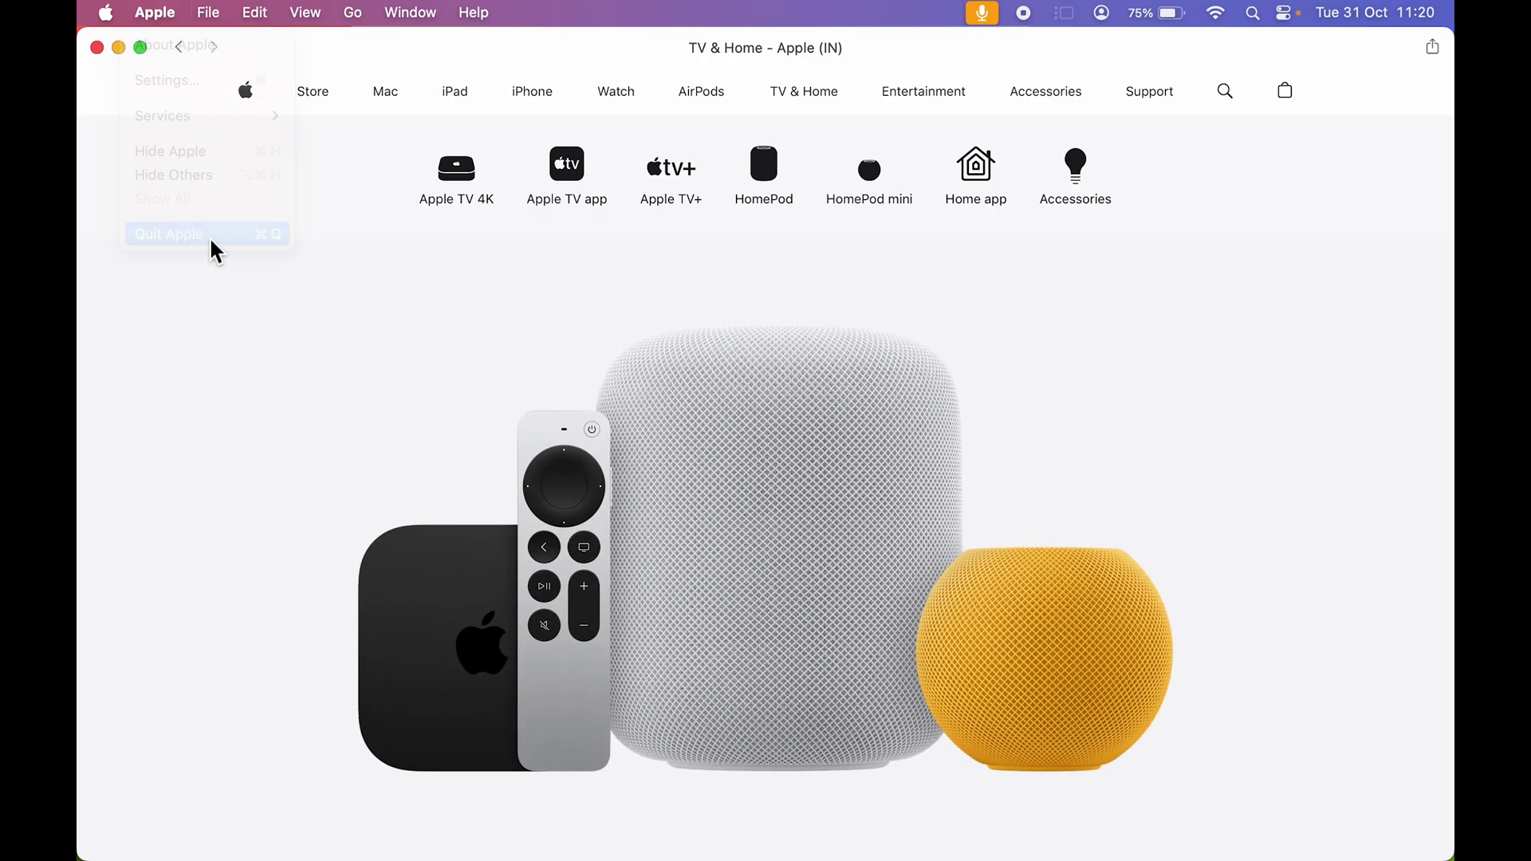
{"action": "mouse_move", "coordinate": [1002, 857]}
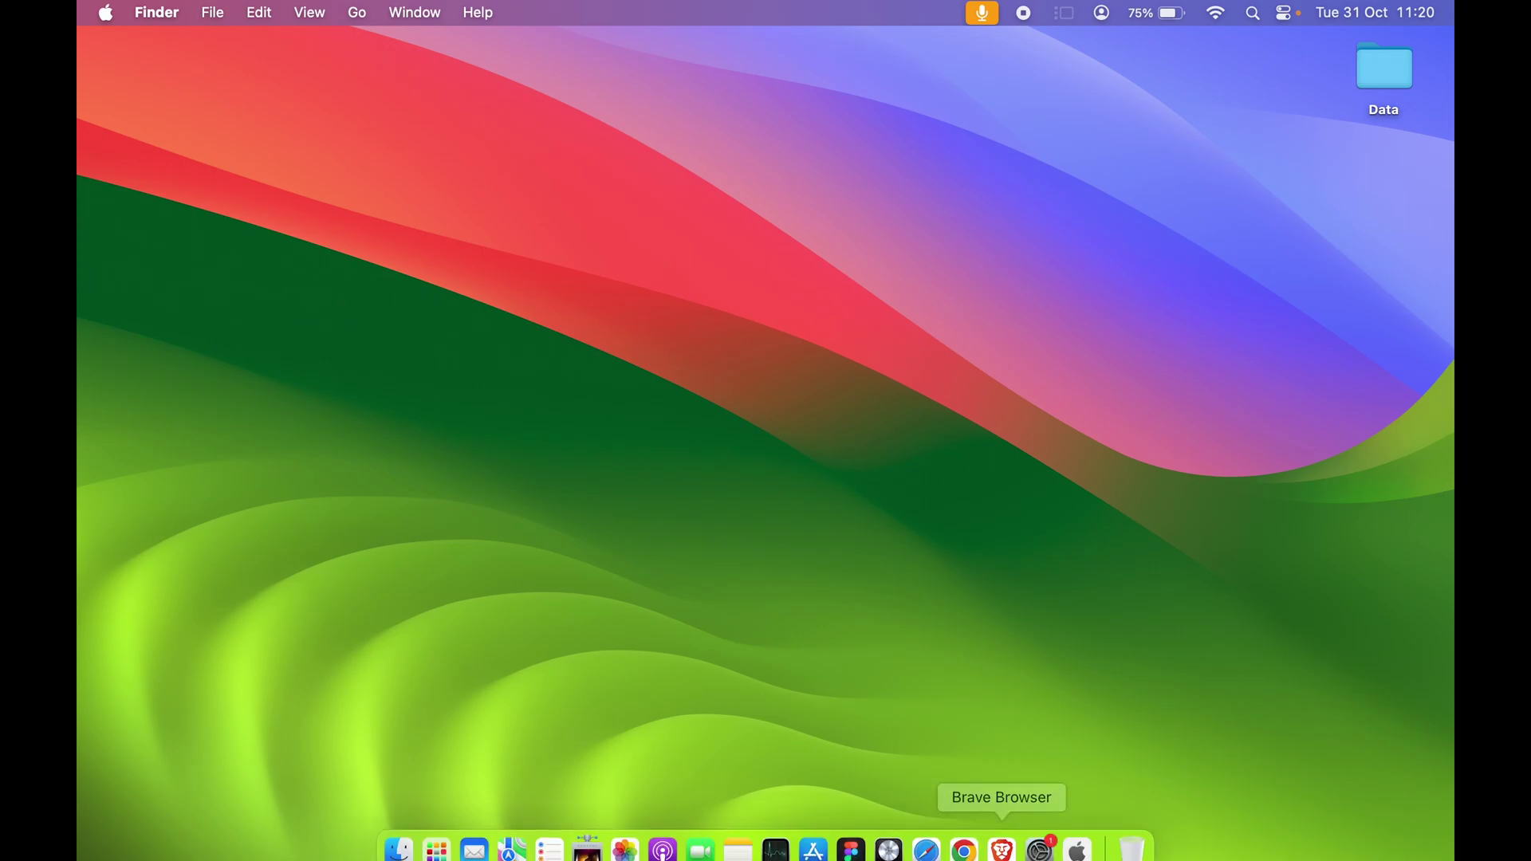
{"action": "left_click", "coordinate": [929, 849]}
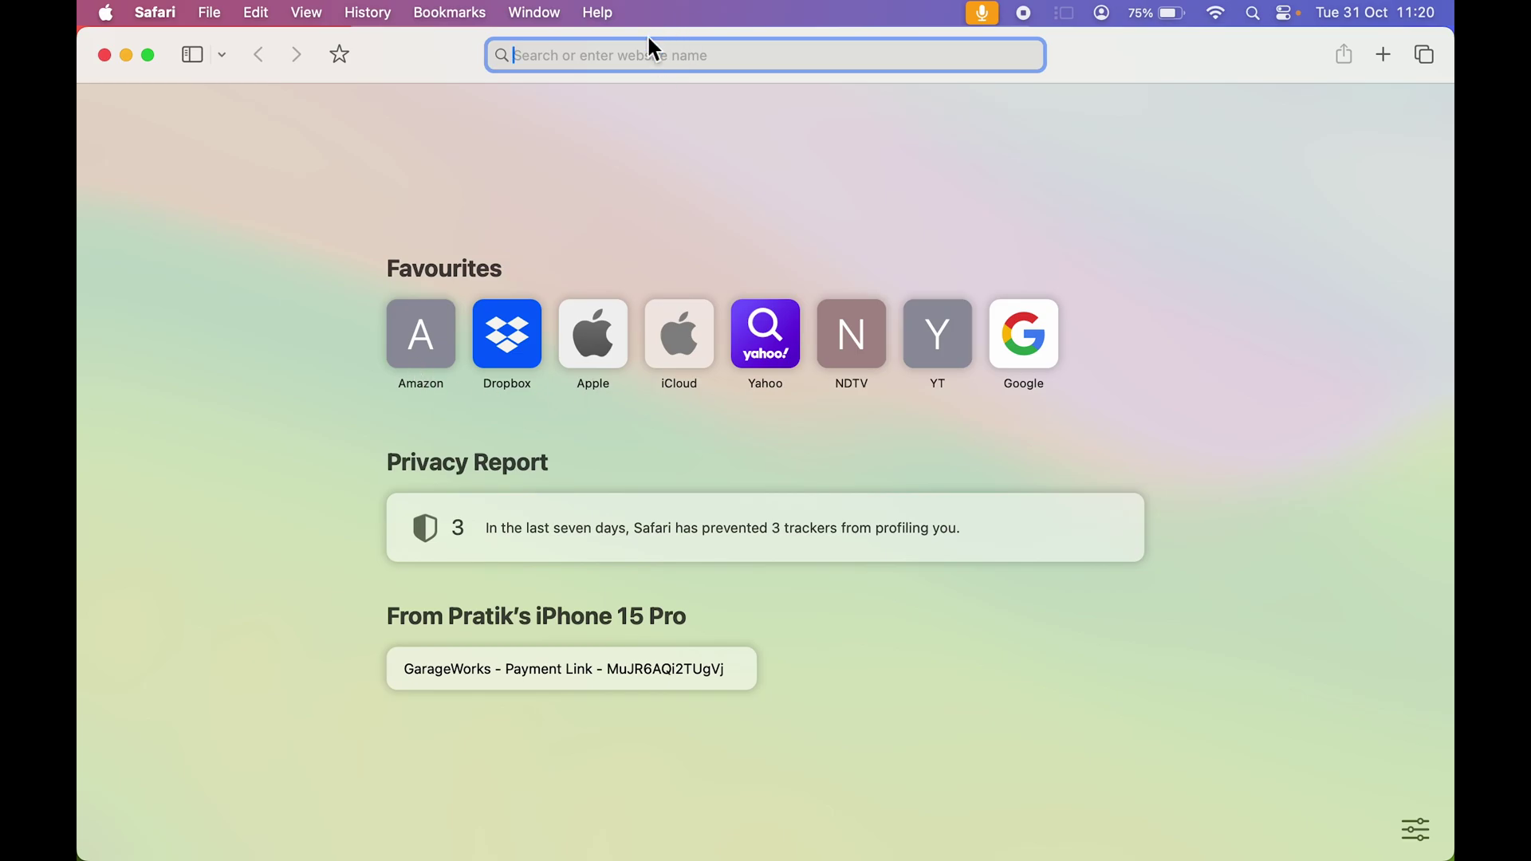
{"action": "type", "text": "a,"}
{"action": "key", "text": "BackSpace"}
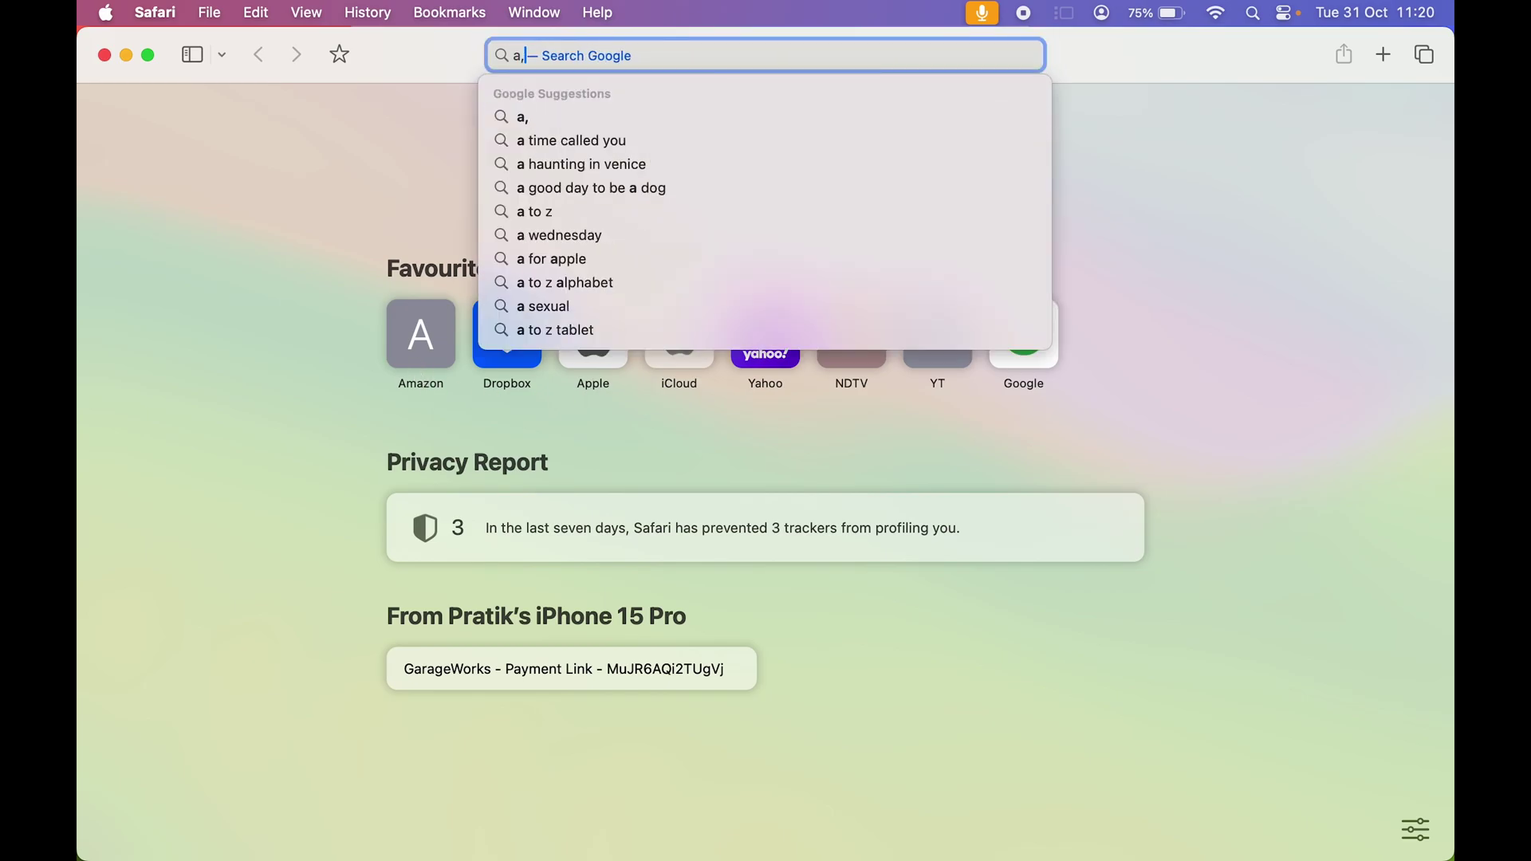
{"action": "left_click", "coordinate": [421, 333]}
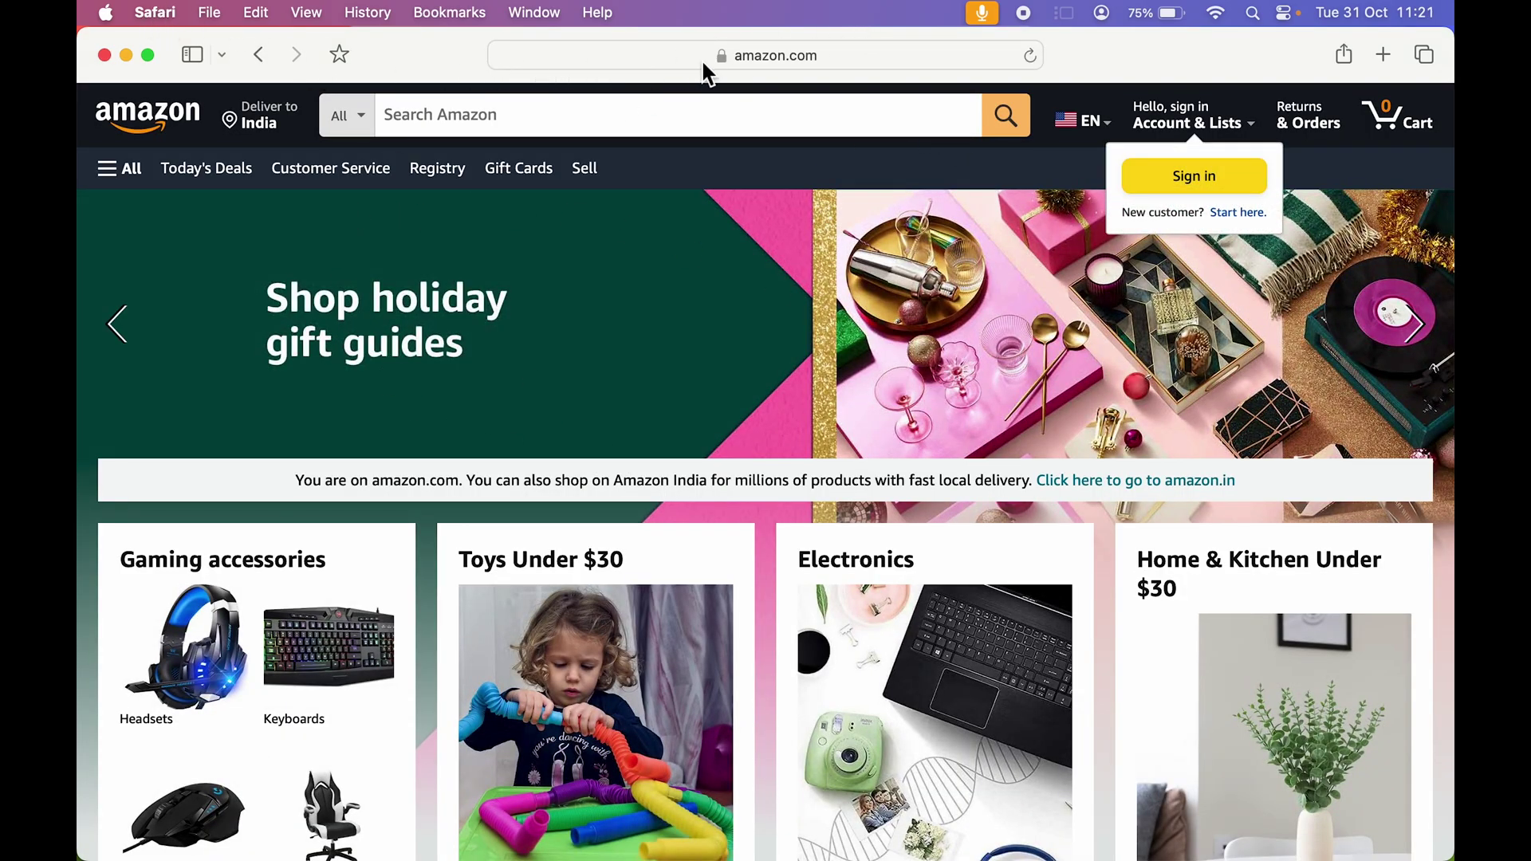
Save amazon.com to the Dock as a web app, trimming its name to 'Amazon'.
{"action": "left_click", "coordinate": [211, 12]}
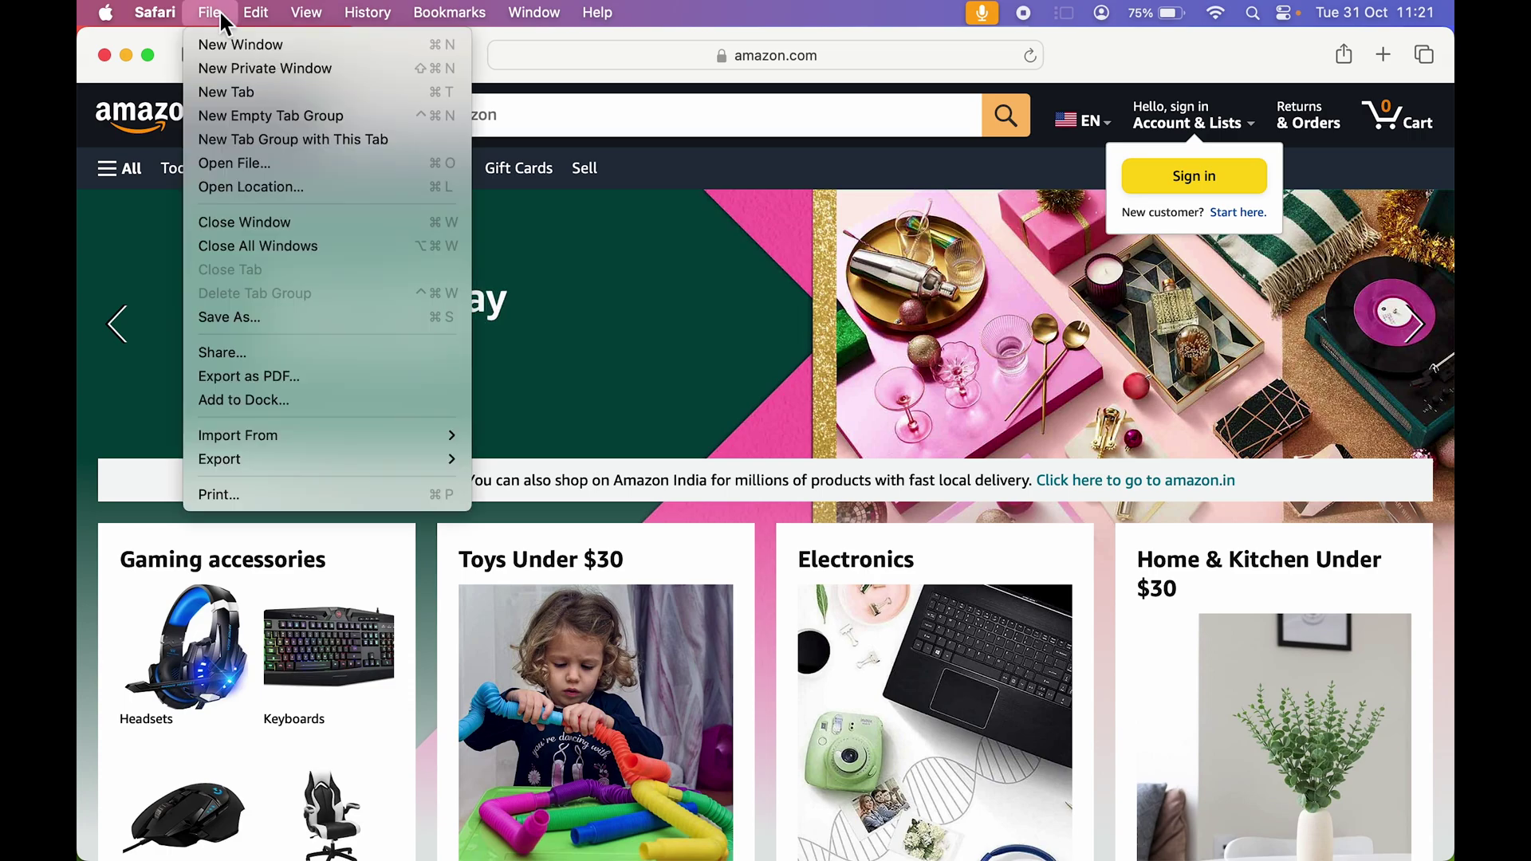
{"action": "left_click", "coordinate": [316, 401]}
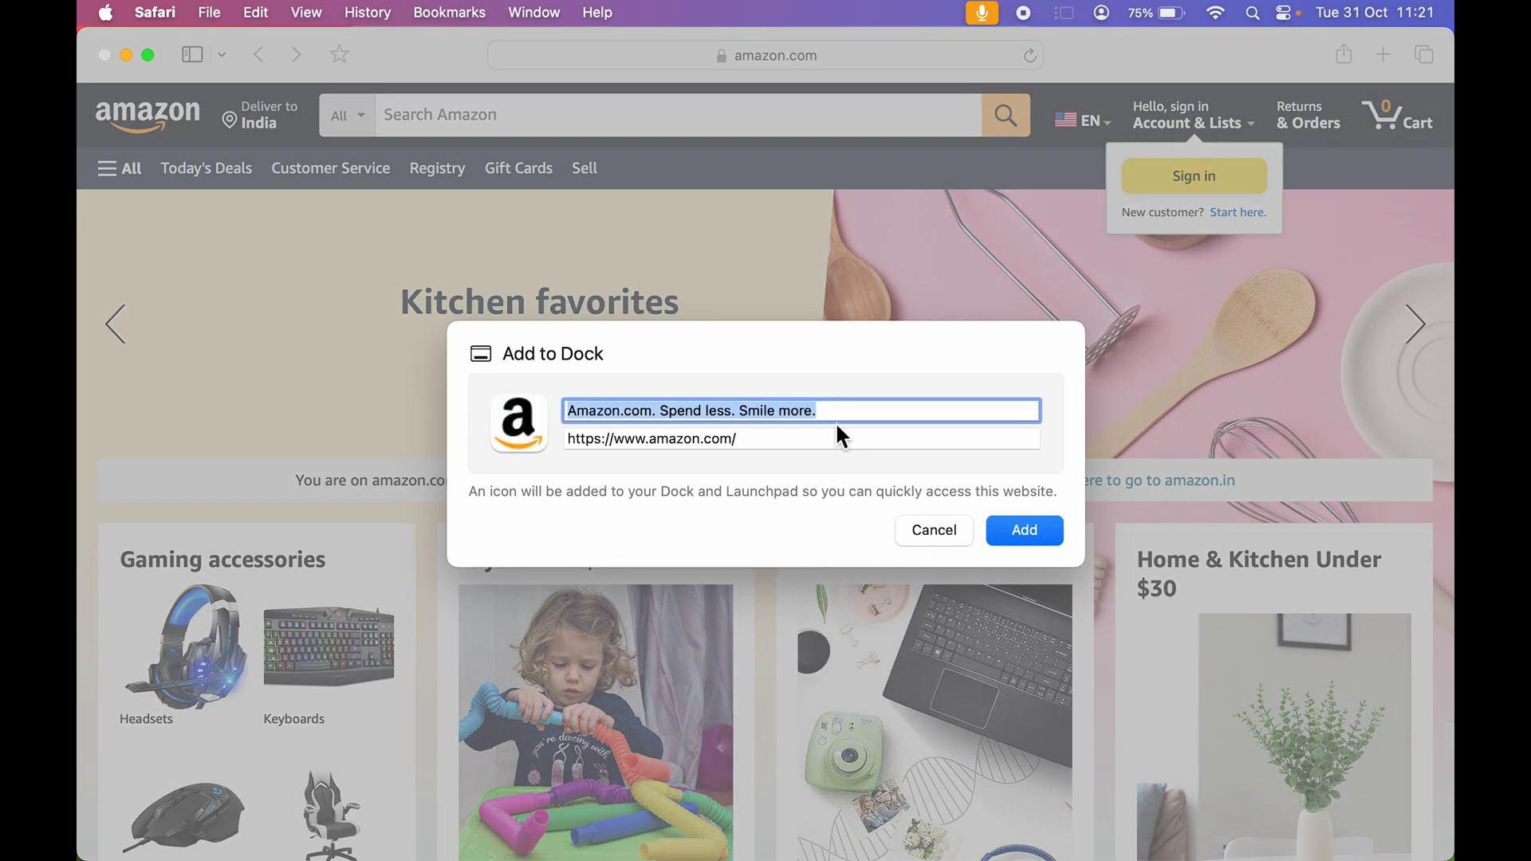
{"action": "key", "text": "Right"}
{"action": "key", "text": "BackSpace"}
{"action": "key", "text": "BackSpace"}
{"action": "key", "text": "BackSpace"}
{"action": "key", "text": "BackSpace"}
{"action": "key", "text": "BackSpace"}
{"action": "key", "text": "BackSpace"}
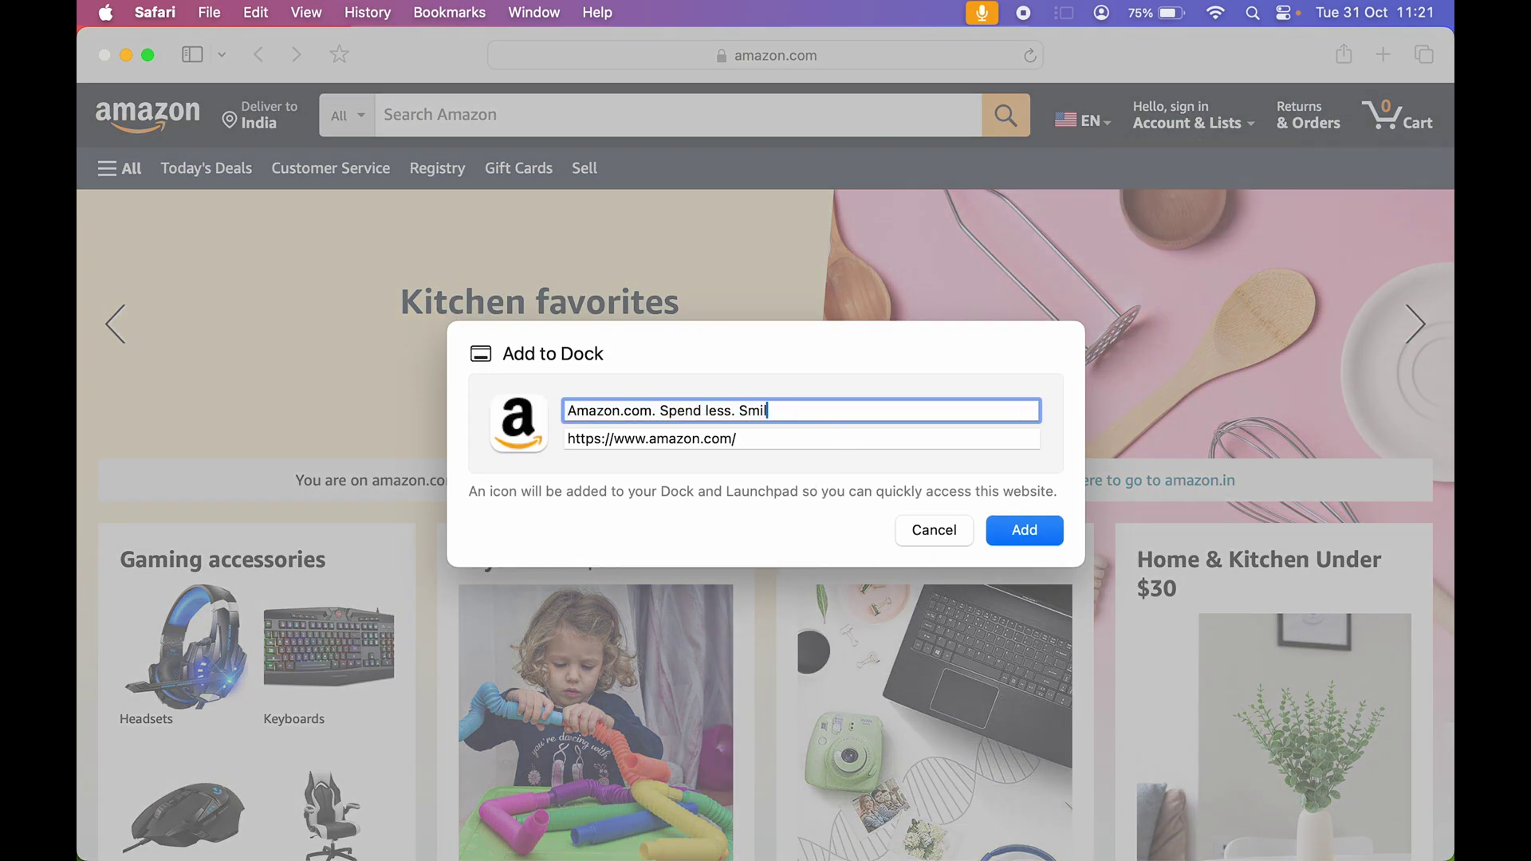
{"action": "key", "text": "BackSpace"}
{"action": "key", "text": "BackSpace"}
{"action": "key", "text": "BackSpace"}
{"action": "key", "text": "BackSpace"}
{"action": "key", "text": "BackSpace"}
{"action": "key", "text": "BackSpace"}
{"action": "key", "text": "BackSpace"}
{"action": "key", "text": "BackSpace"}
{"action": "key", "text": "BackSpace"}
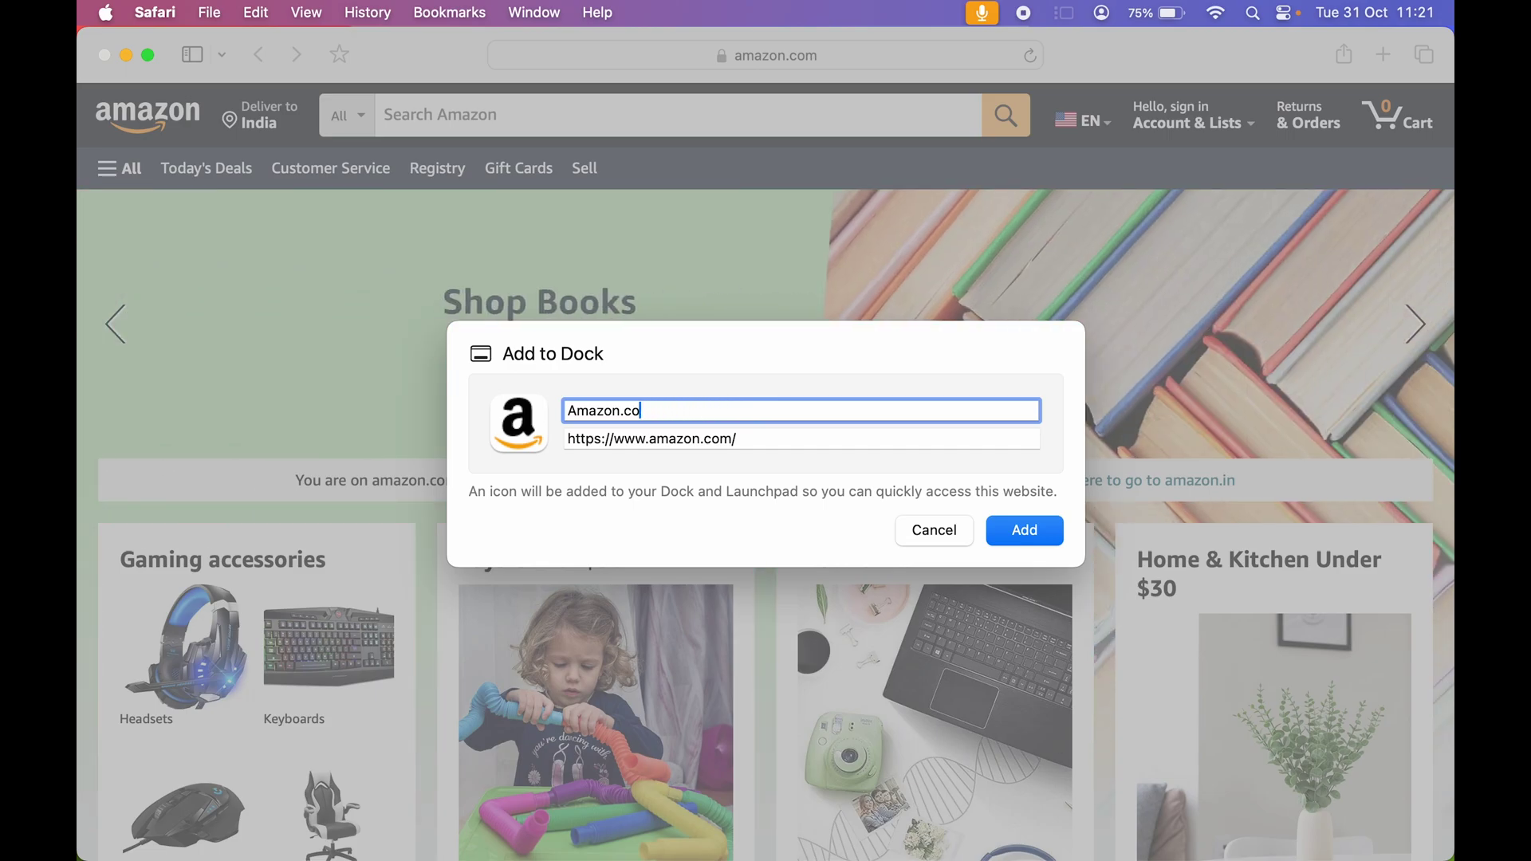
{"action": "key", "text": "BackSpace"}
{"action": "key", "text": "BackSpace"}
{"action": "key", "text": "BackSpace"}
{"action": "left_click", "coordinate": [1026, 536]}
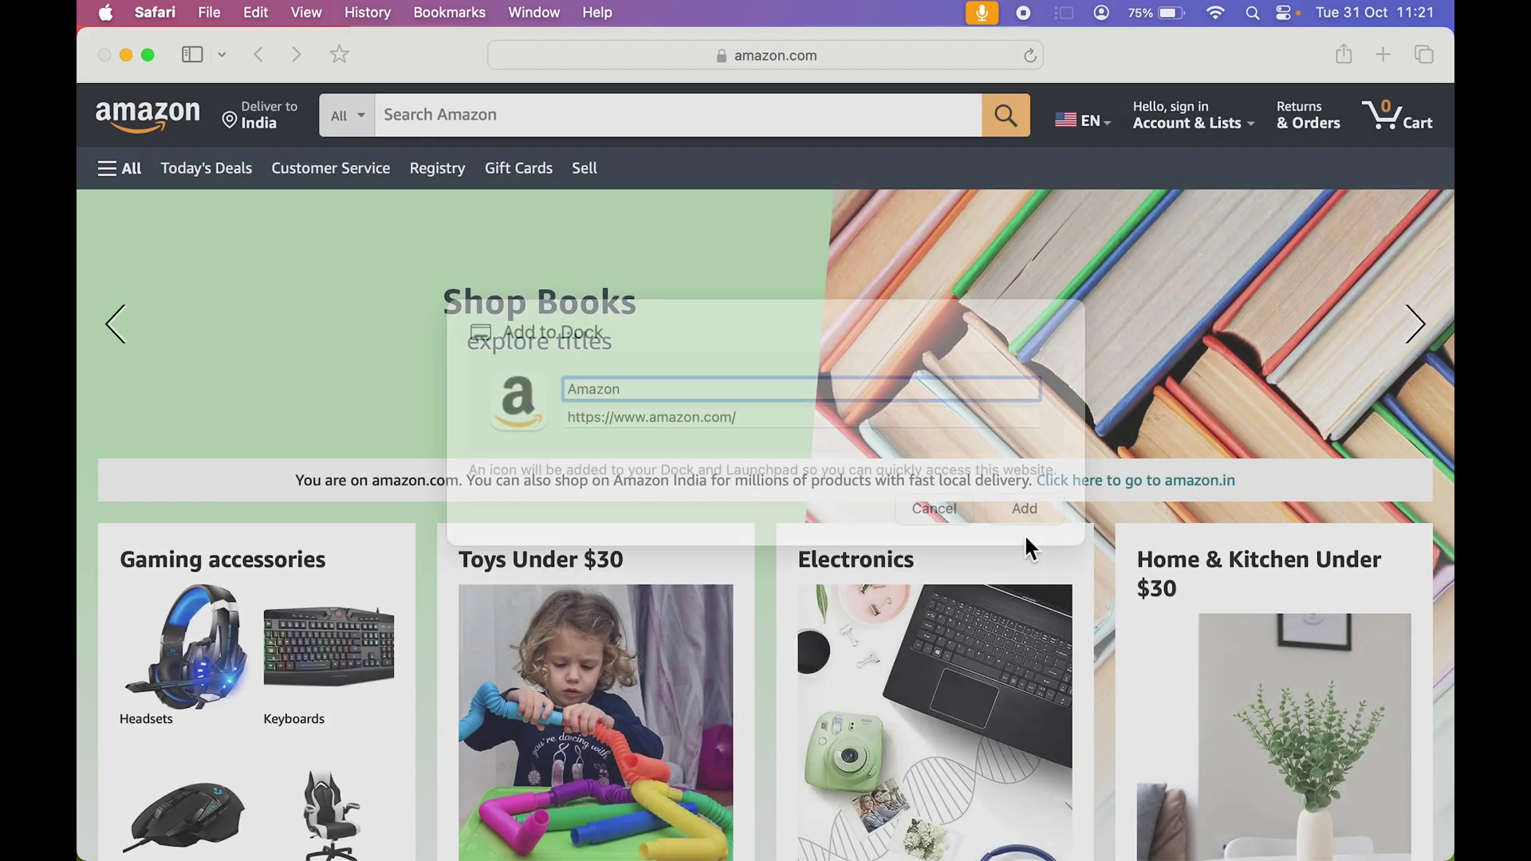
{"action": "mouse_move", "coordinate": [1059, 851]}
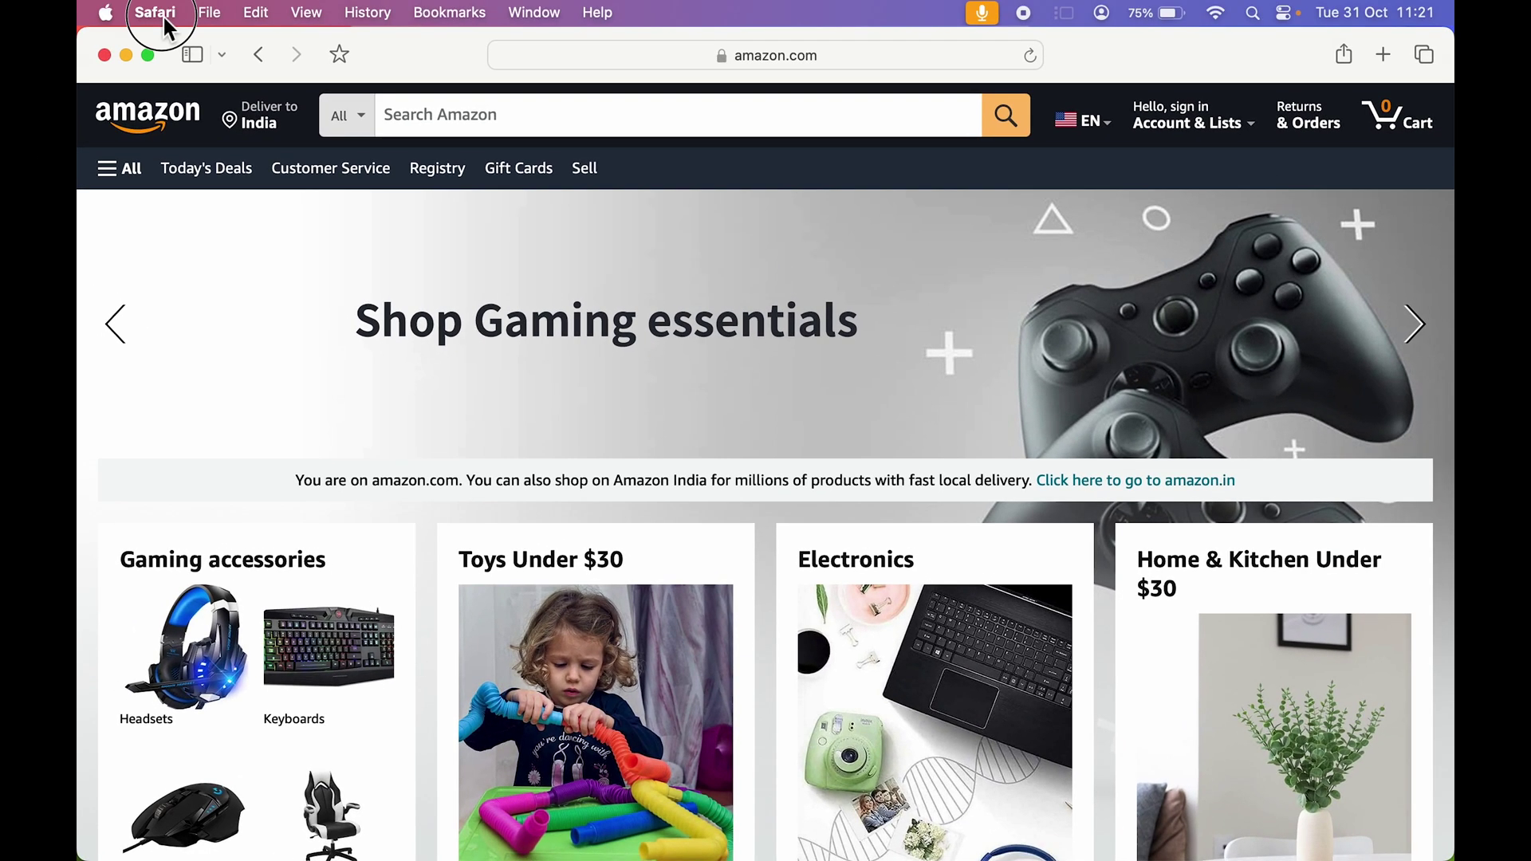
Quit Safari, launch the Amazon web app, open and close its All department list, then quit it.
{"action": "left_click", "coordinate": [163, 14]}
{"action": "left_click", "coordinate": [185, 376]}
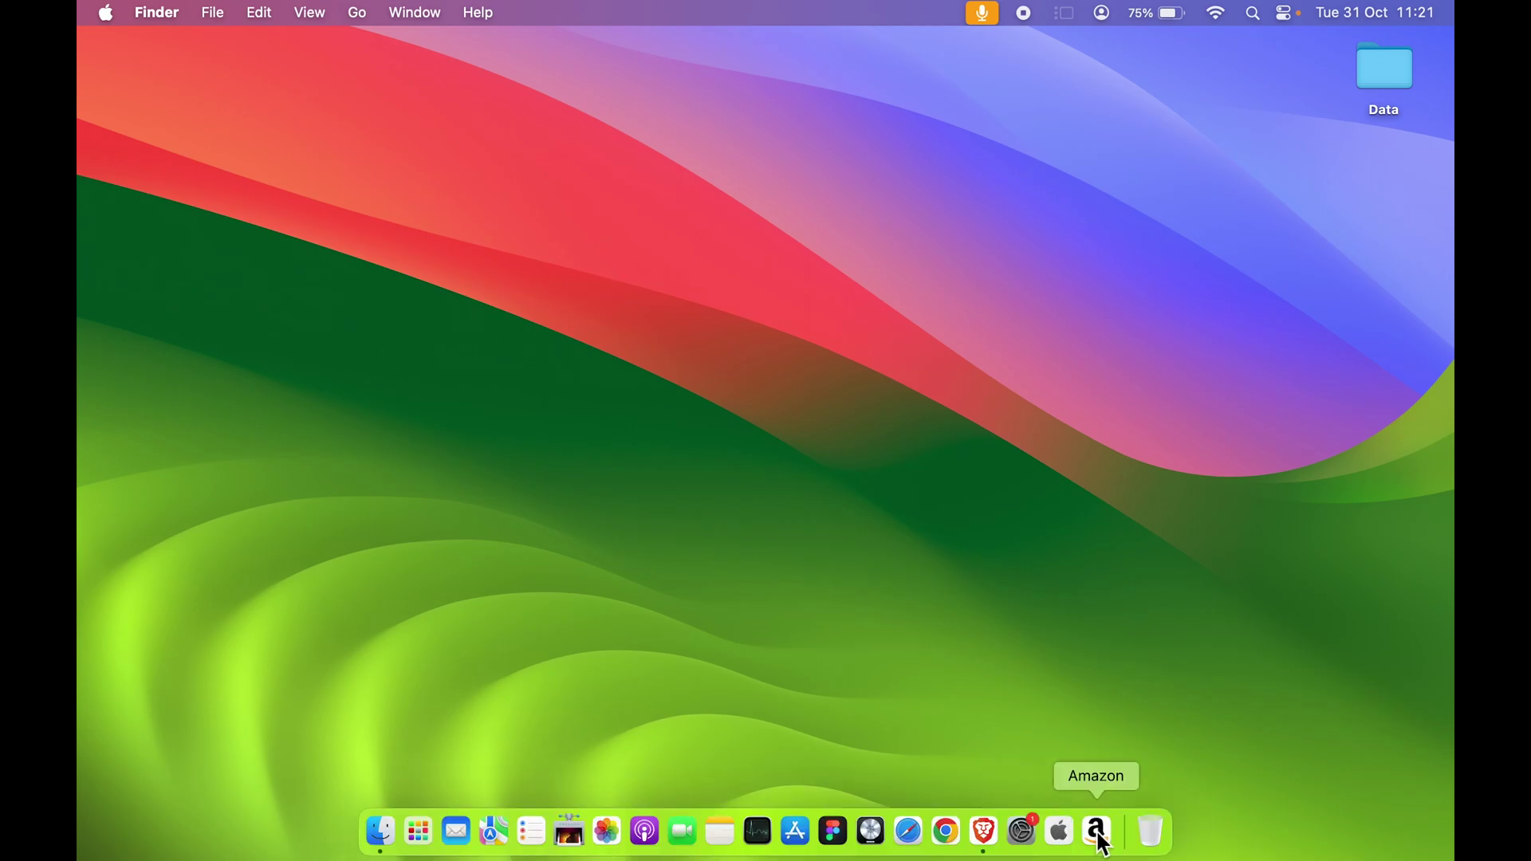
{"action": "left_click", "coordinate": [1097, 829]}
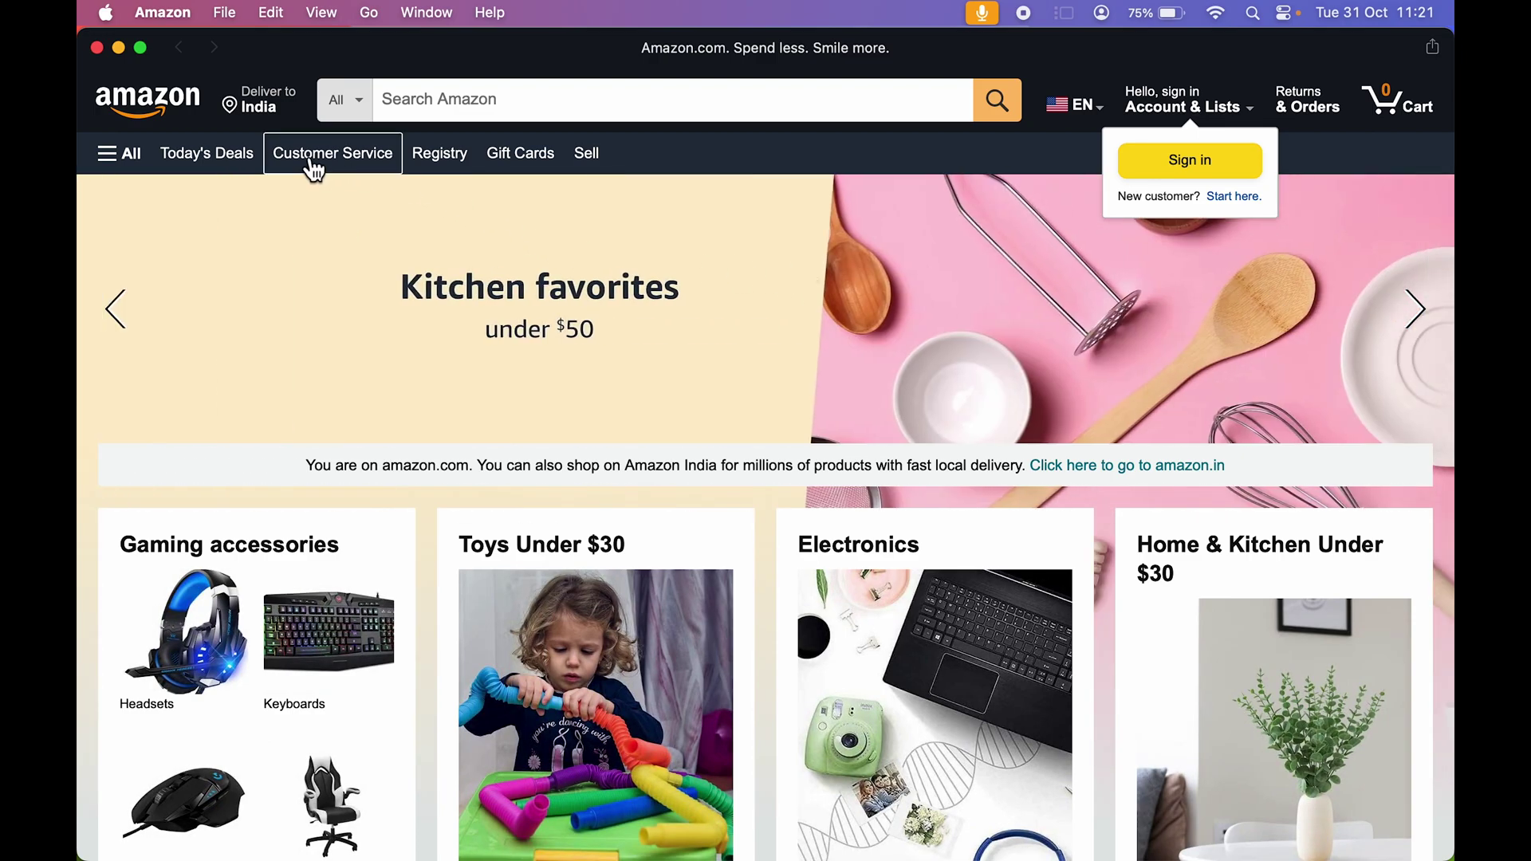
{"action": "left_click", "coordinate": [120, 179]}
{"action": "left_click", "coordinate": [662, 244]}
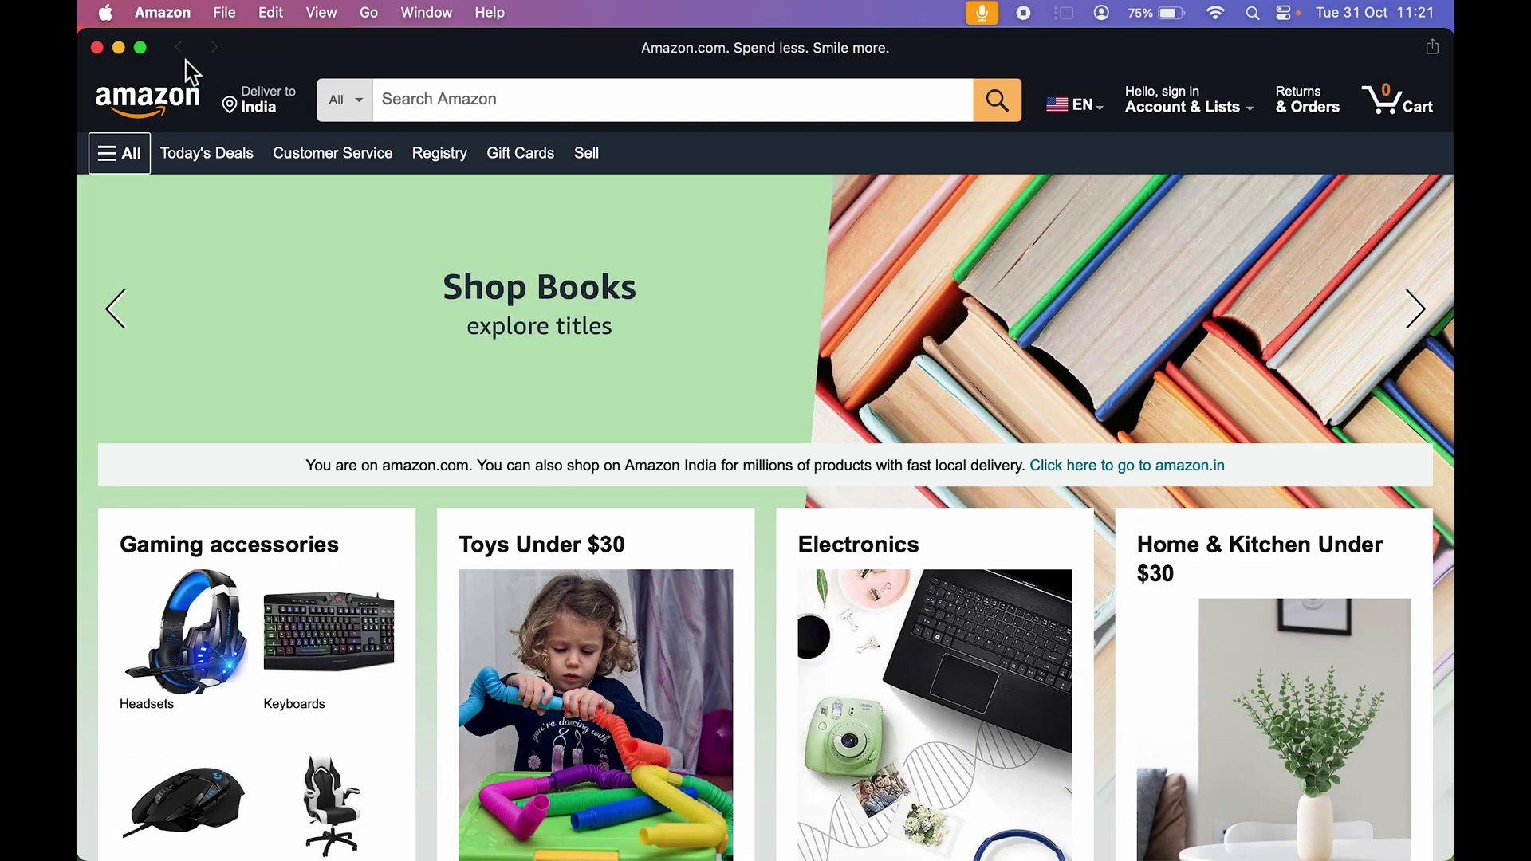
{"action": "left_click", "coordinate": [166, 12]}
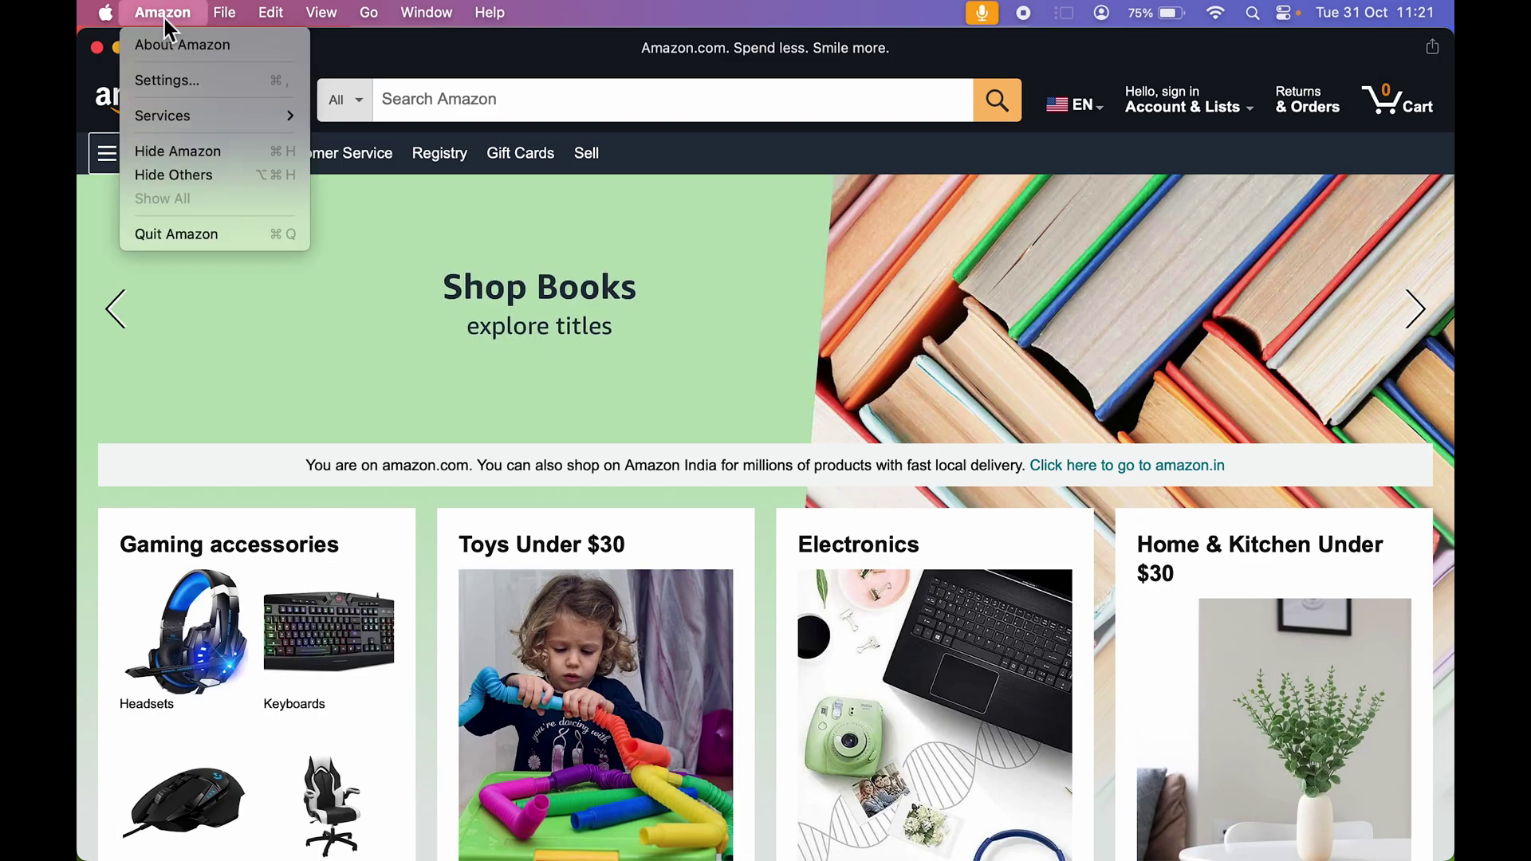
{"action": "left_click", "coordinate": [186, 232]}
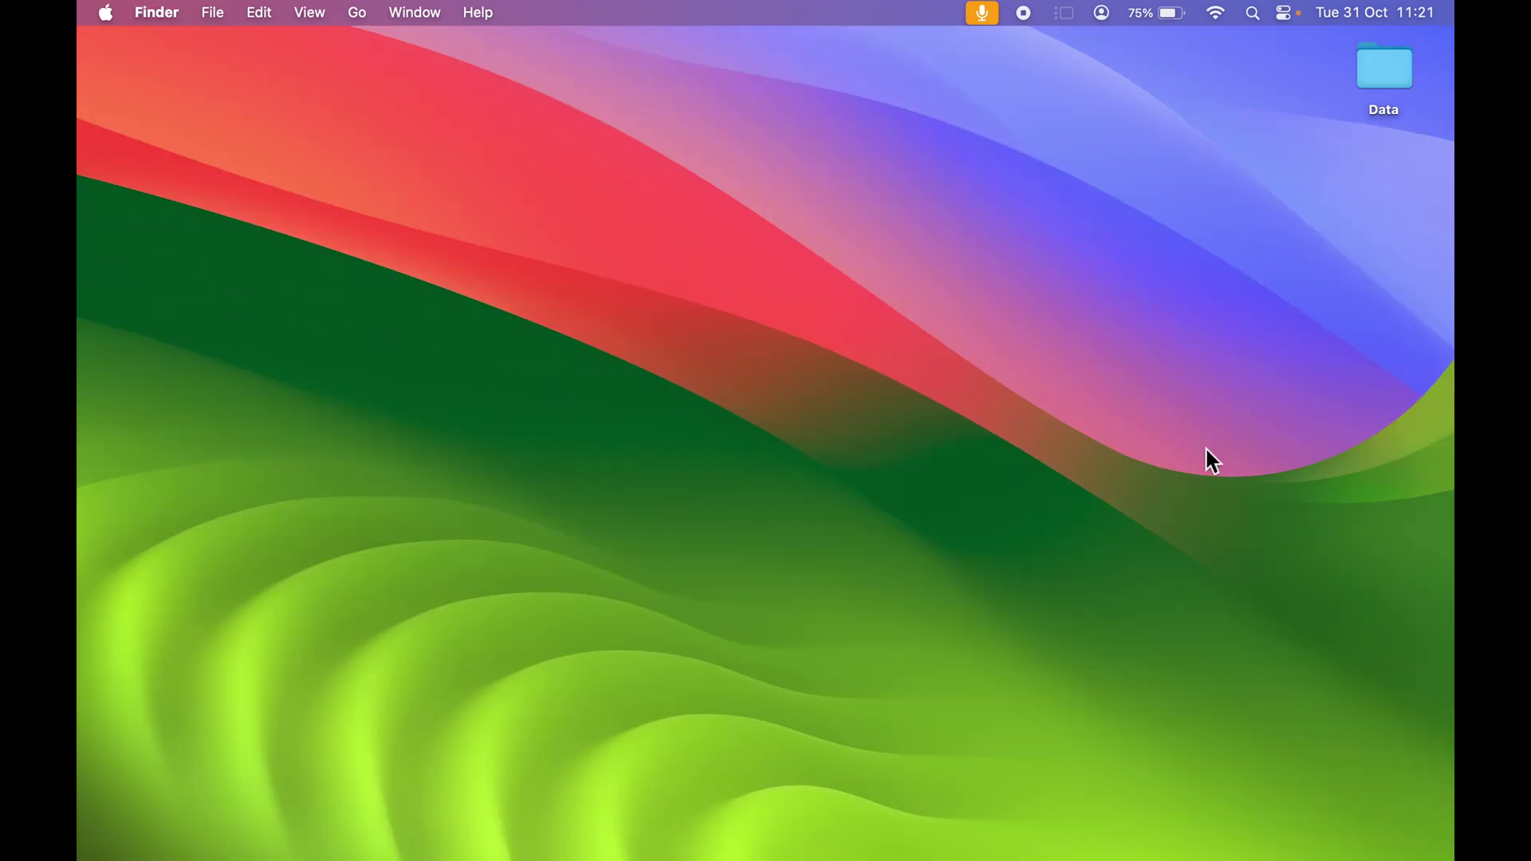
{"action": "left_click", "coordinate": [1021, 836]}
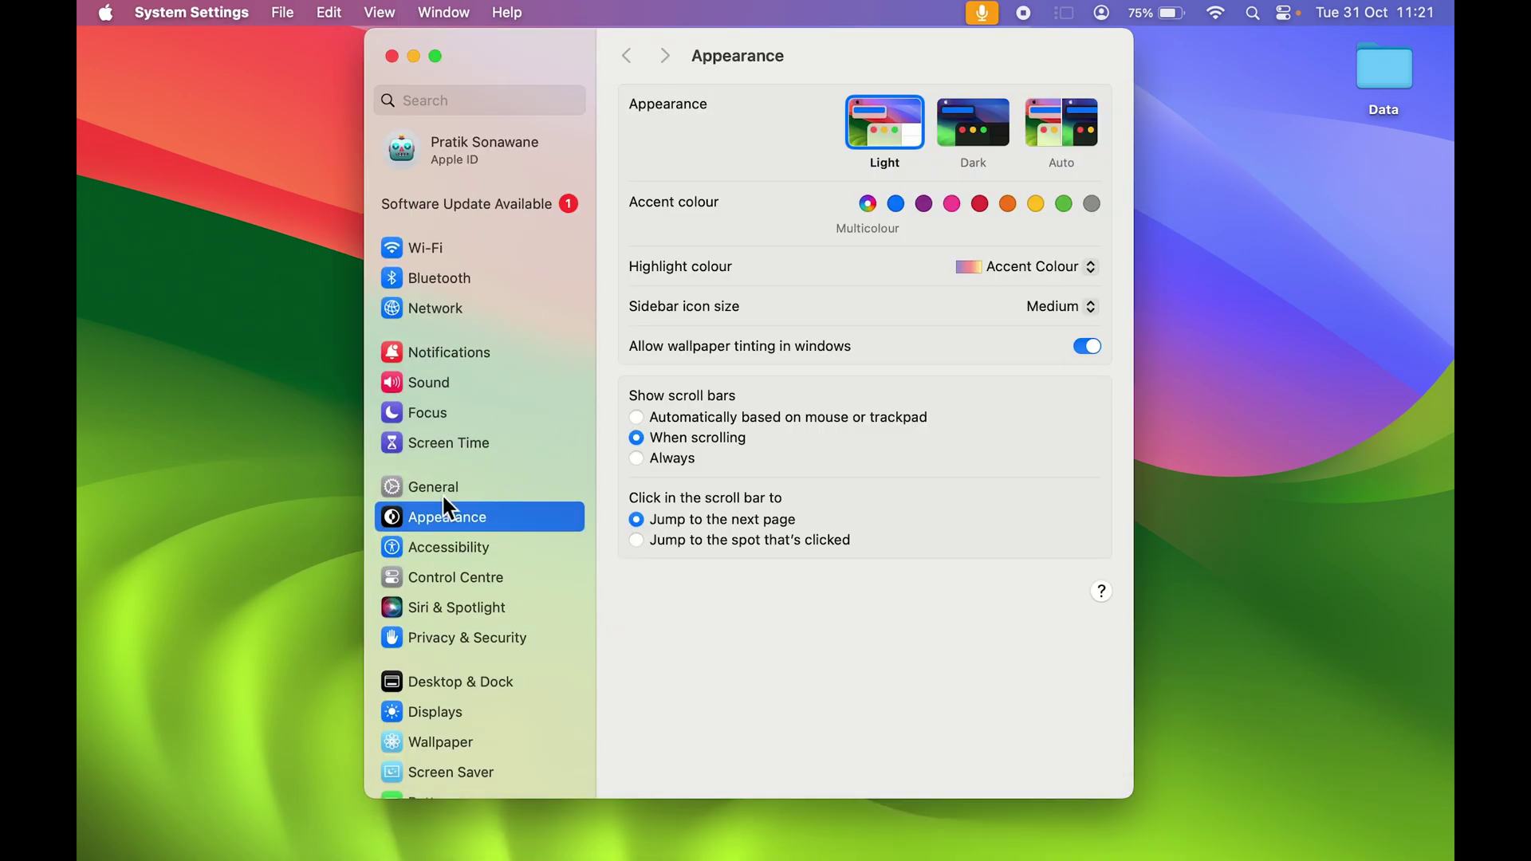
{"action": "left_click", "coordinate": [466, 486]}
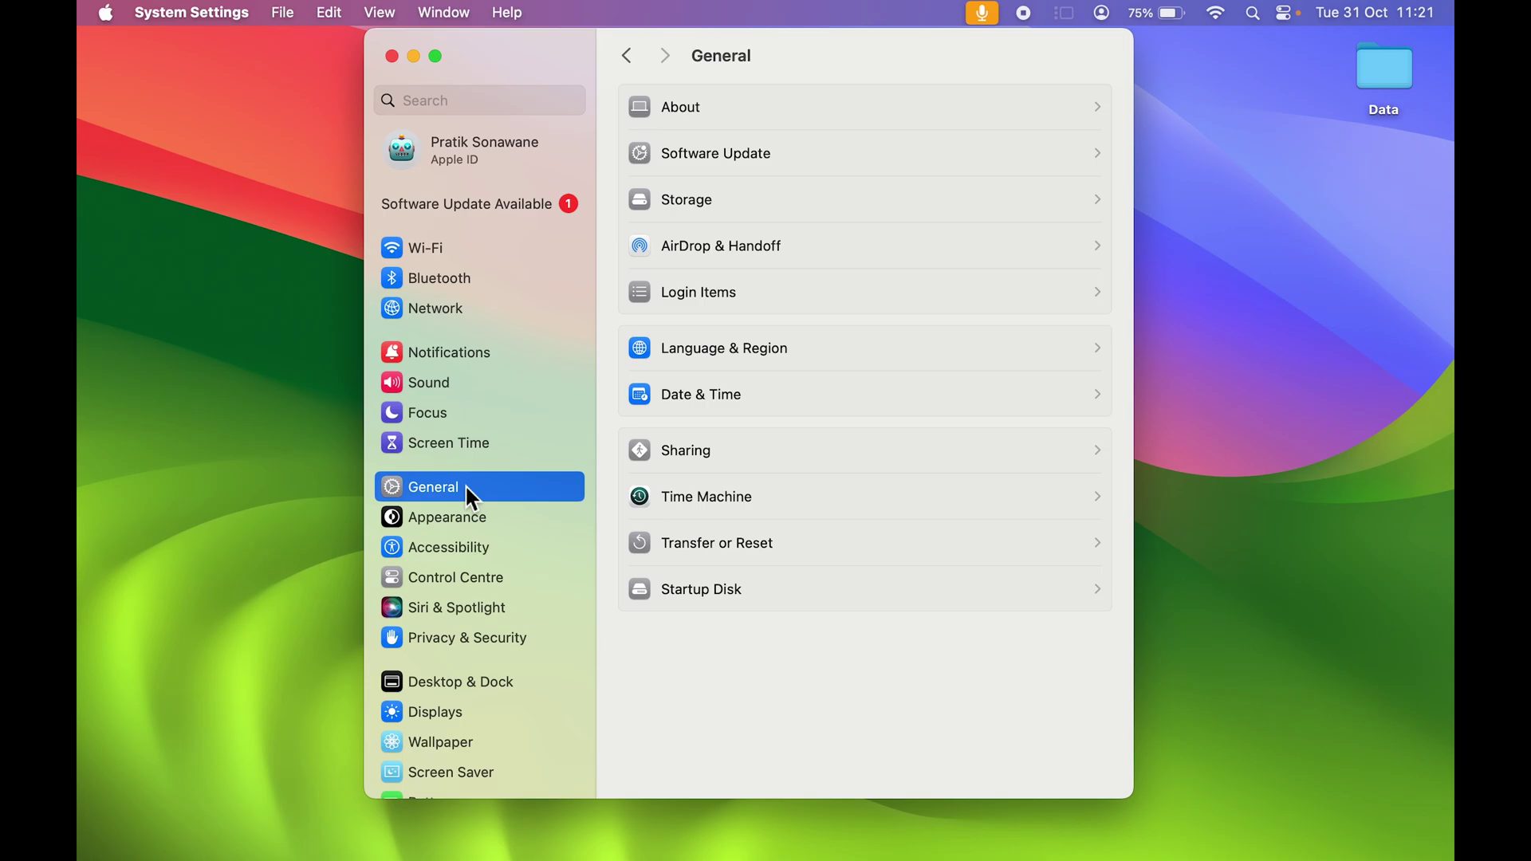
{"action": "left_click", "coordinate": [872, 98]}
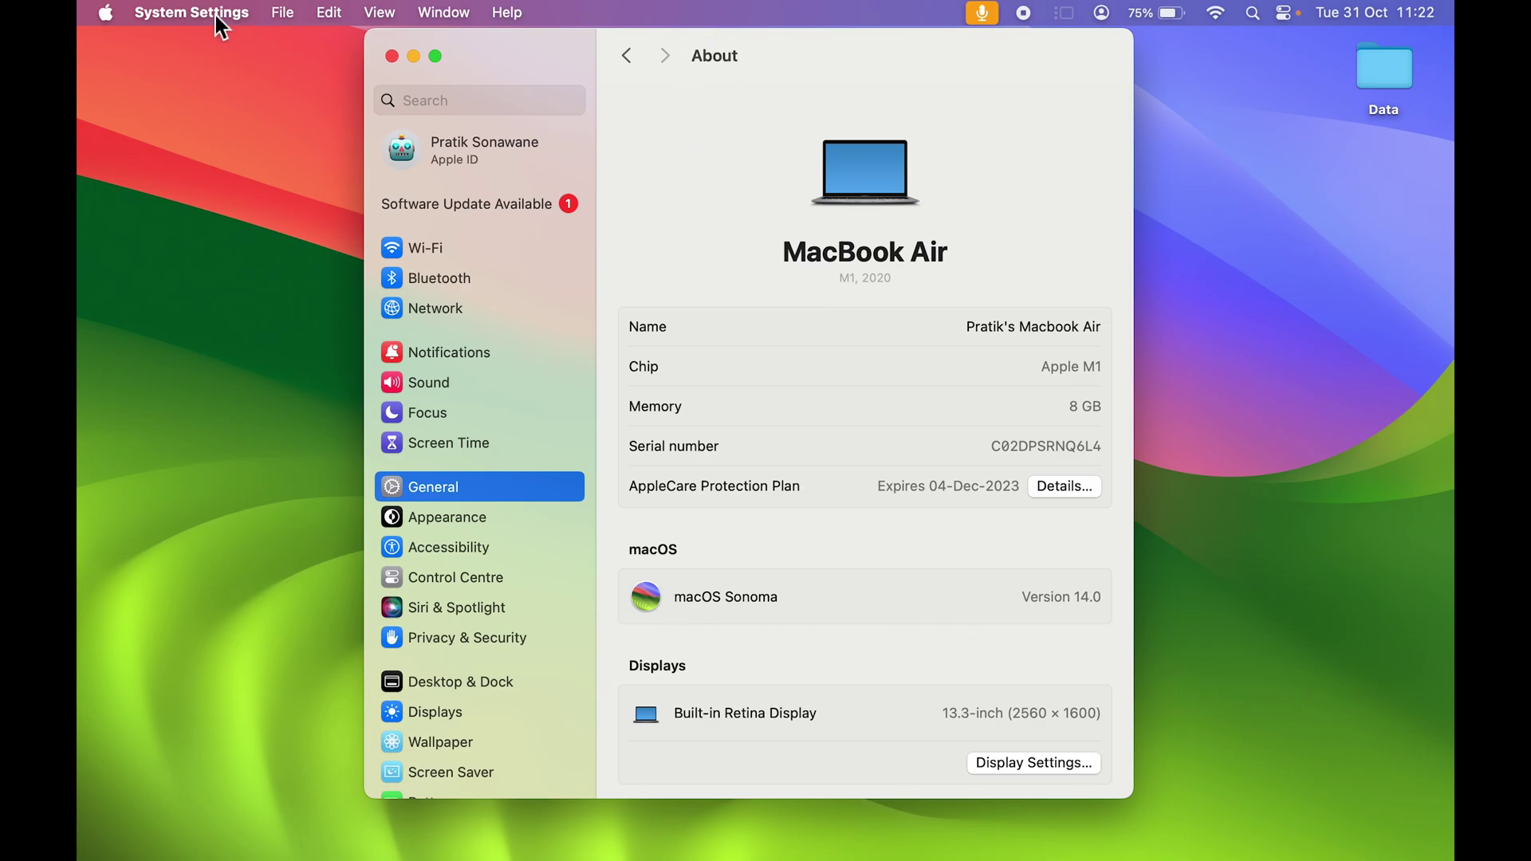
{"action": "left_click", "coordinate": [191, 13]}
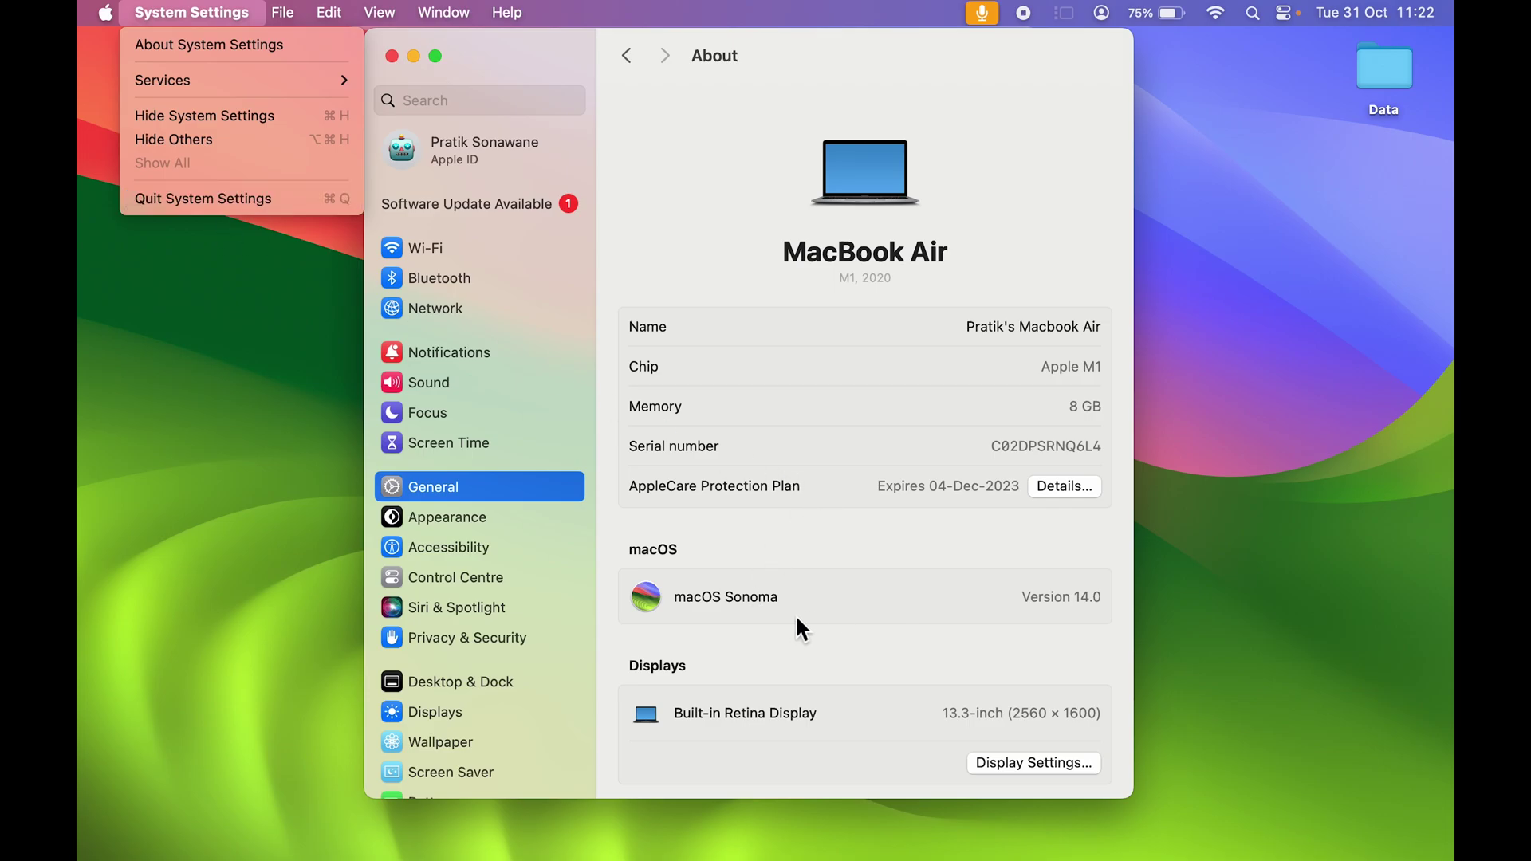
{"action": "left_click", "coordinate": [211, 198]}
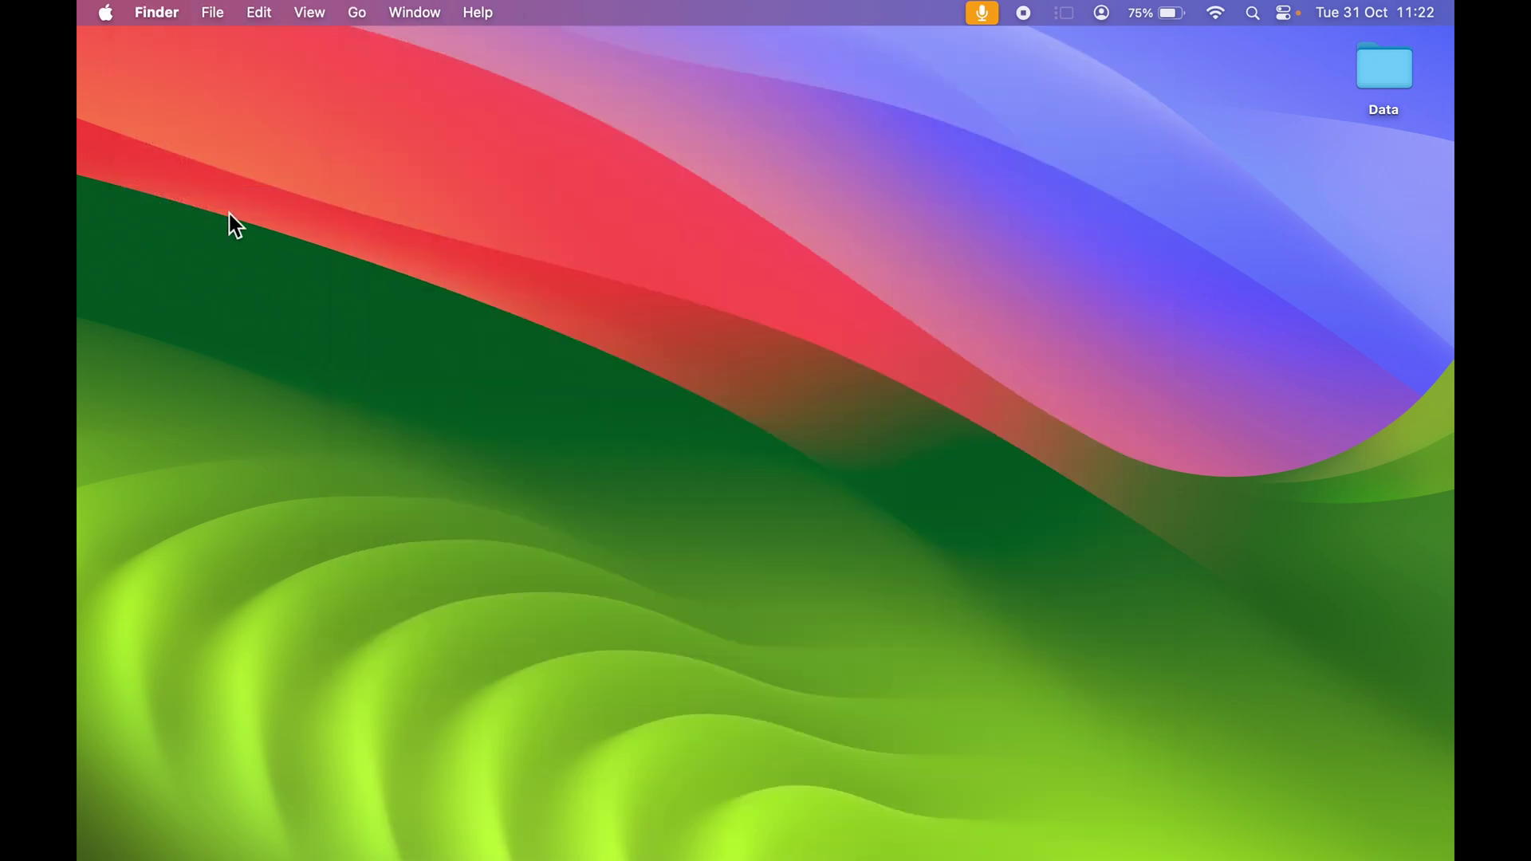